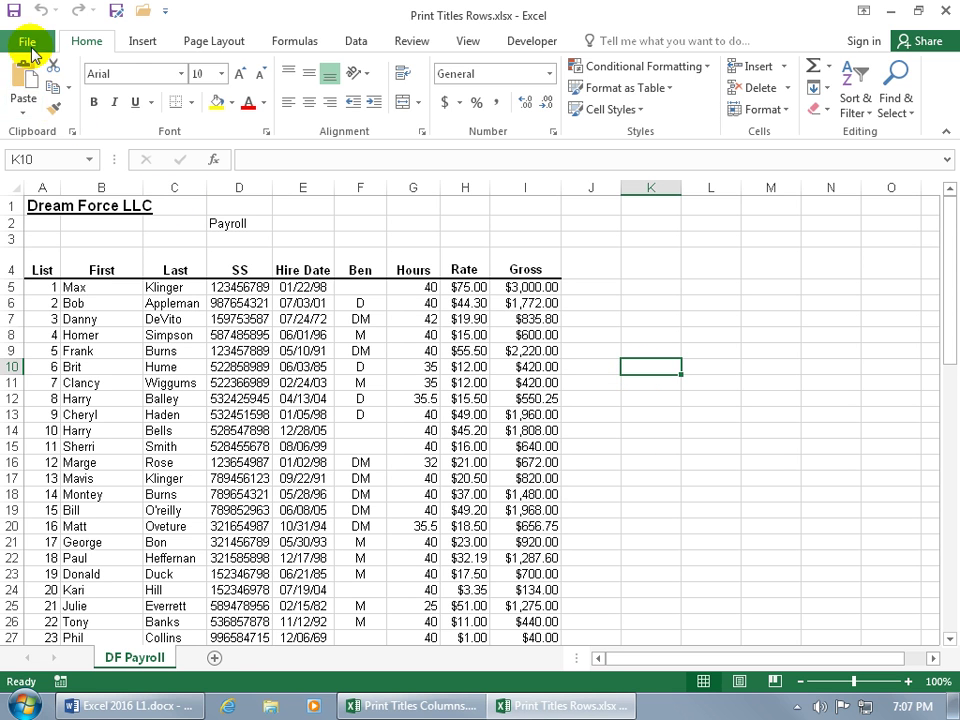
Step: Open the File backstage view of the Print Titles Rows workbook
{"action": "left_click", "coordinate": [27, 41]}
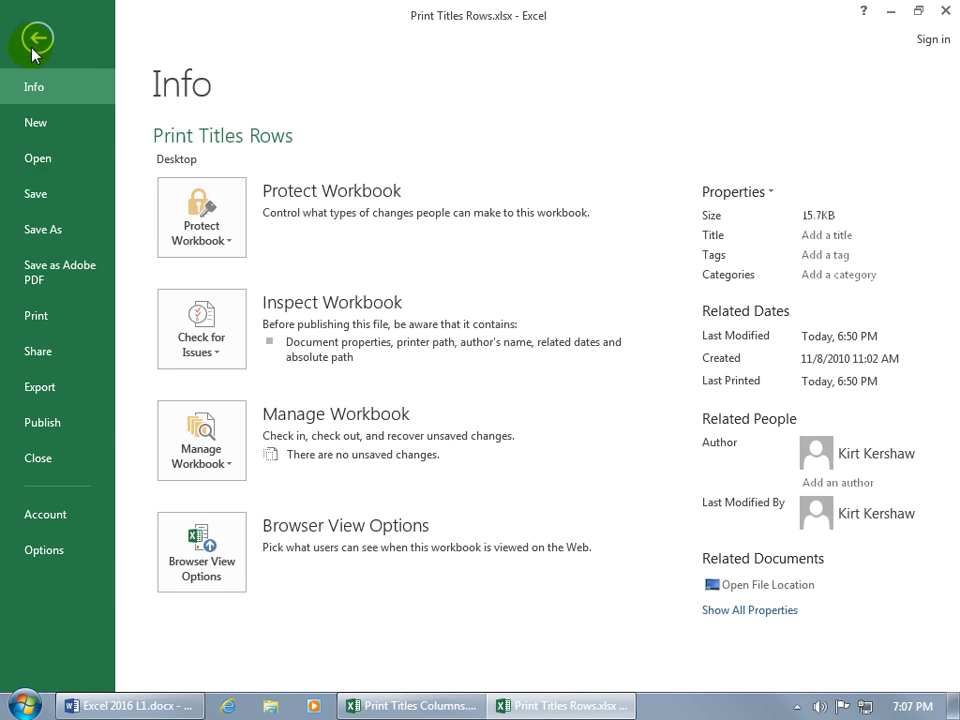
Step: Preview the payroll printout zoomed to page, flipping between pages 1 and 2
{"action": "left_click", "coordinate": [45, 313]}
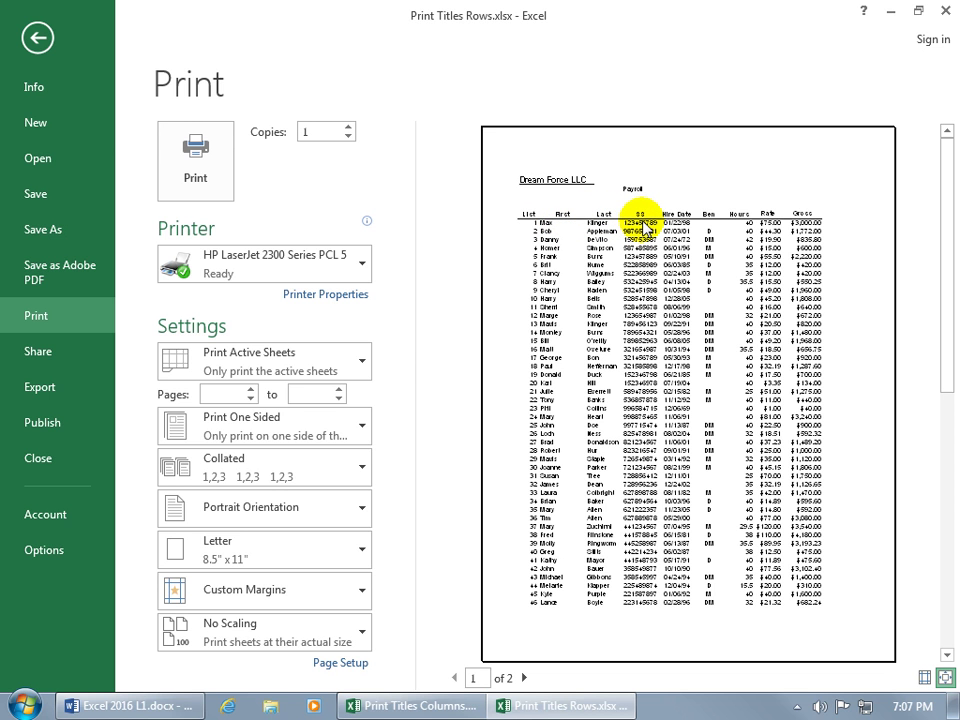
{"action": "left_click", "coordinate": [945, 678]}
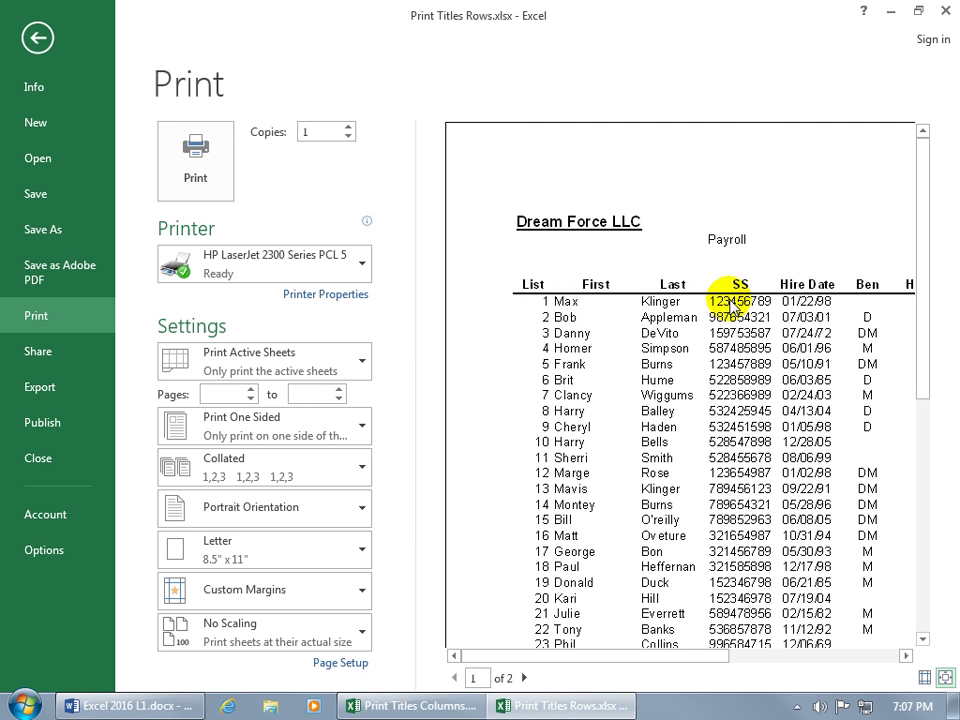
{"action": "left_click", "coordinate": [523, 678]}
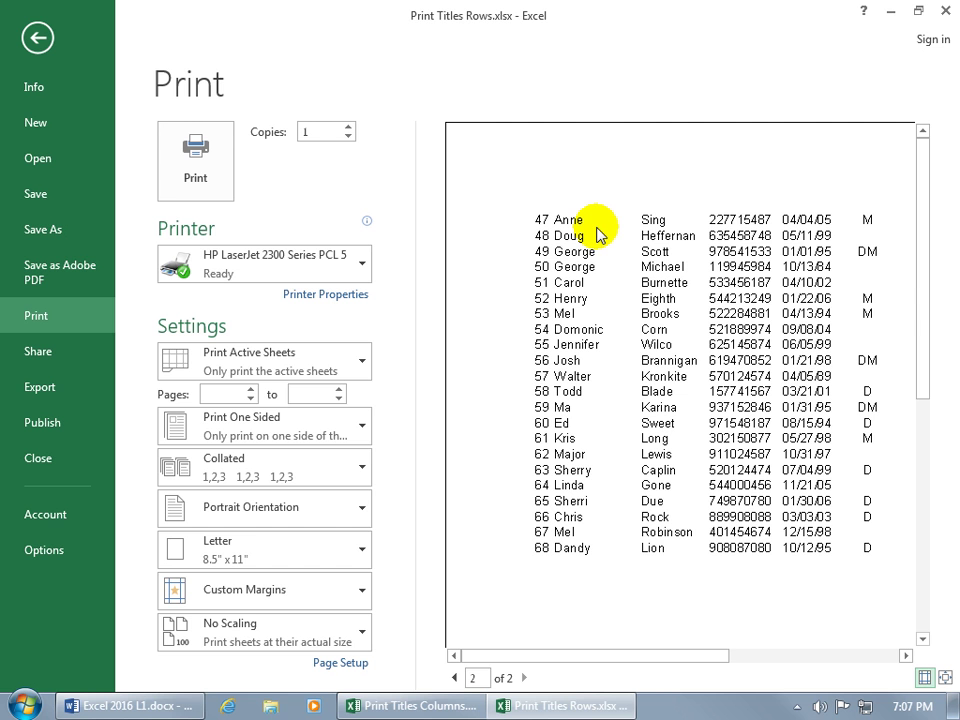
{"action": "left_click", "coordinate": [455, 678]}
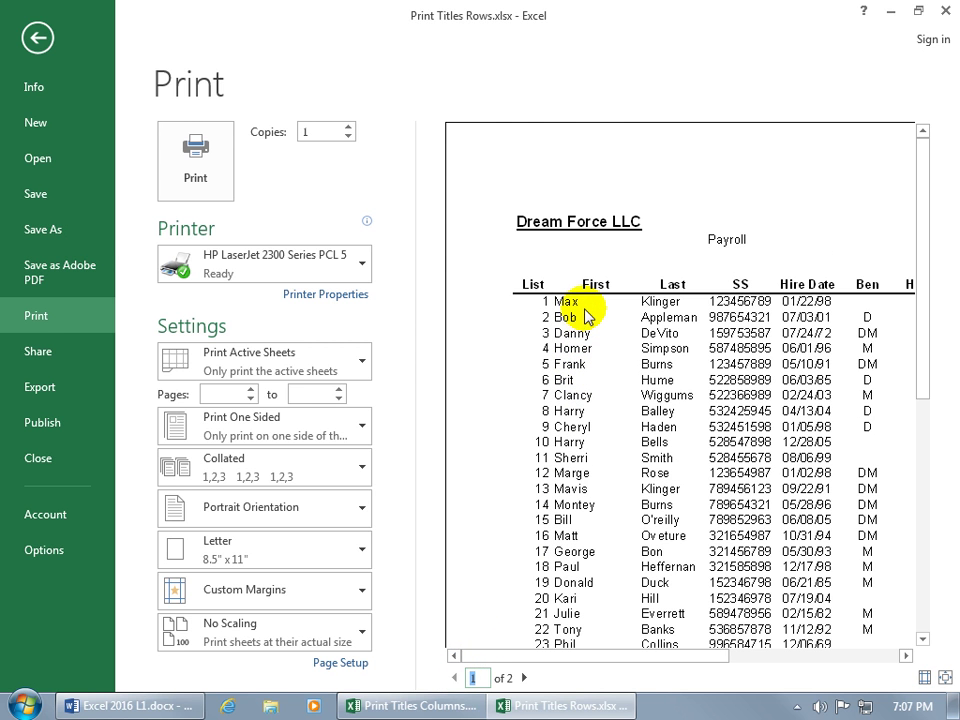
{"action": "left_click", "coordinate": [526, 679]}
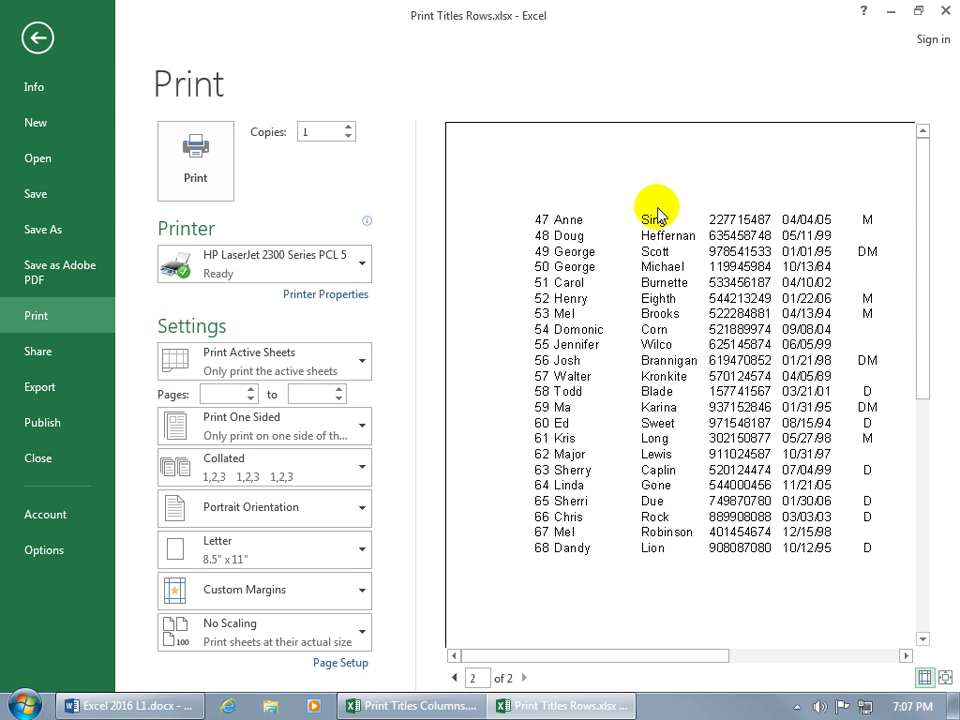
Step: Check the Sheet tab of Page Setup, close it, and return to the DF Payroll worksheet
{"action": "left_click", "coordinate": [342, 663]}
{"action": "left_click", "coordinate": [560, 310]}
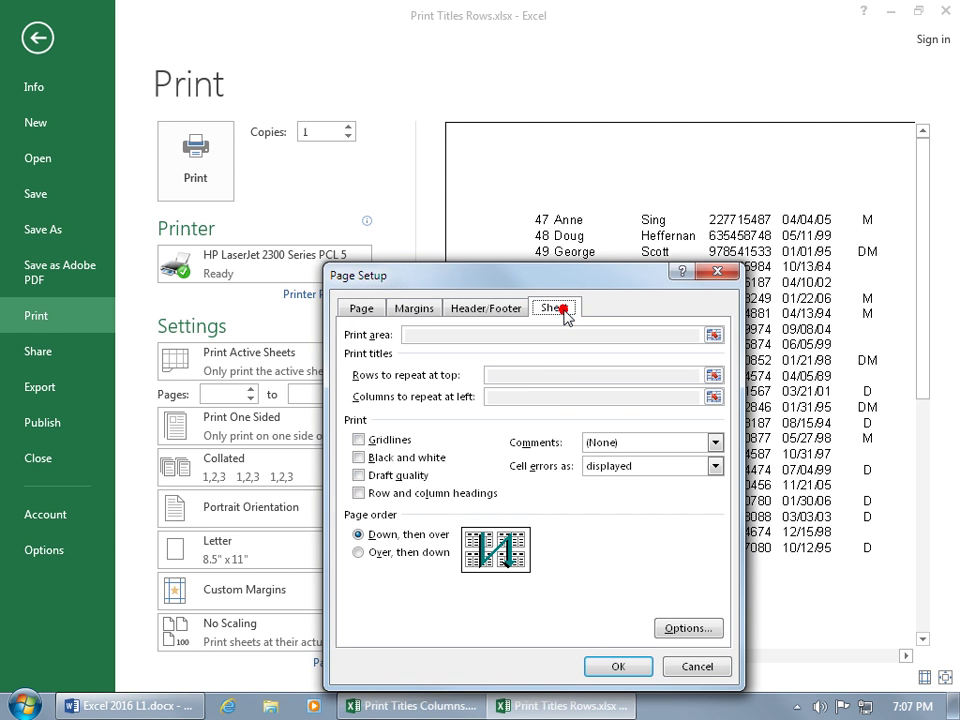
{"action": "left_click", "coordinate": [711, 376]}
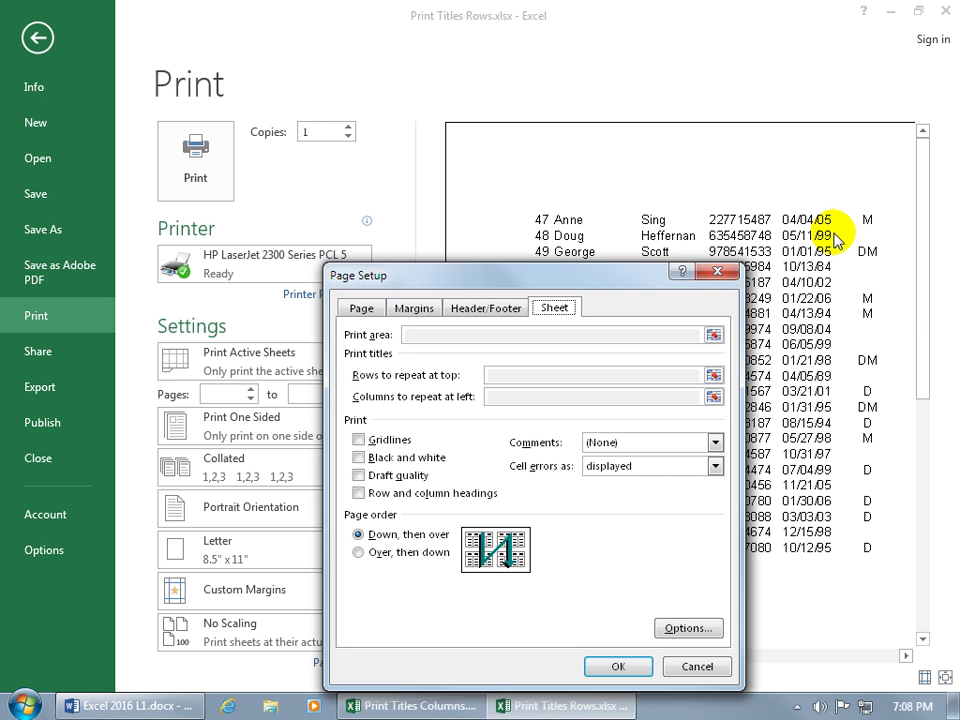
{"action": "left_click", "coordinate": [720, 271]}
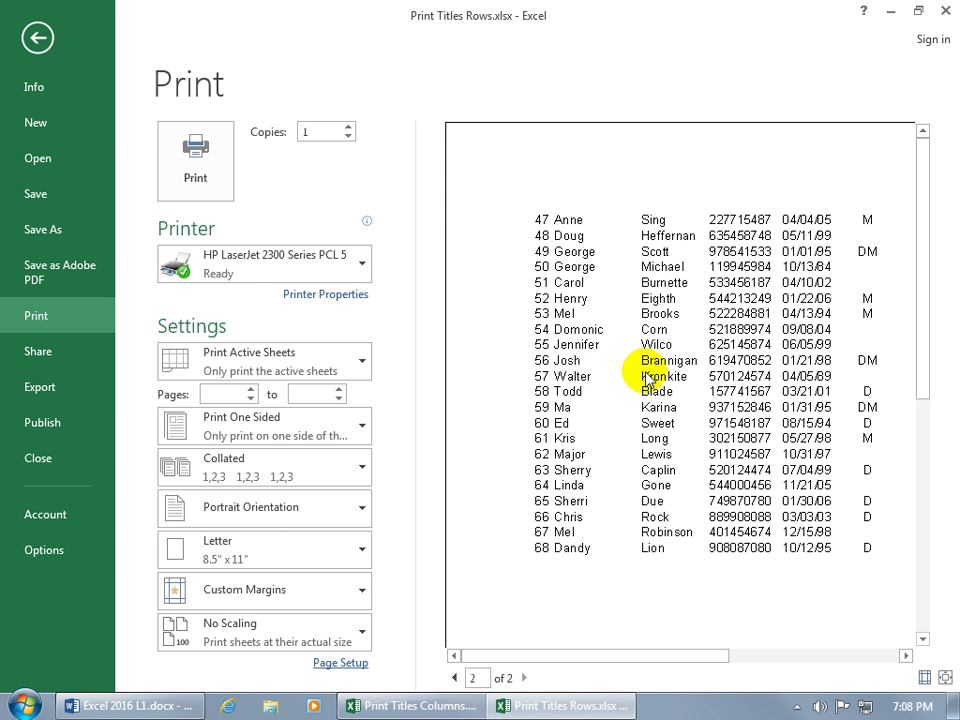
{"action": "left_click", "coordinate": [39, 40]}
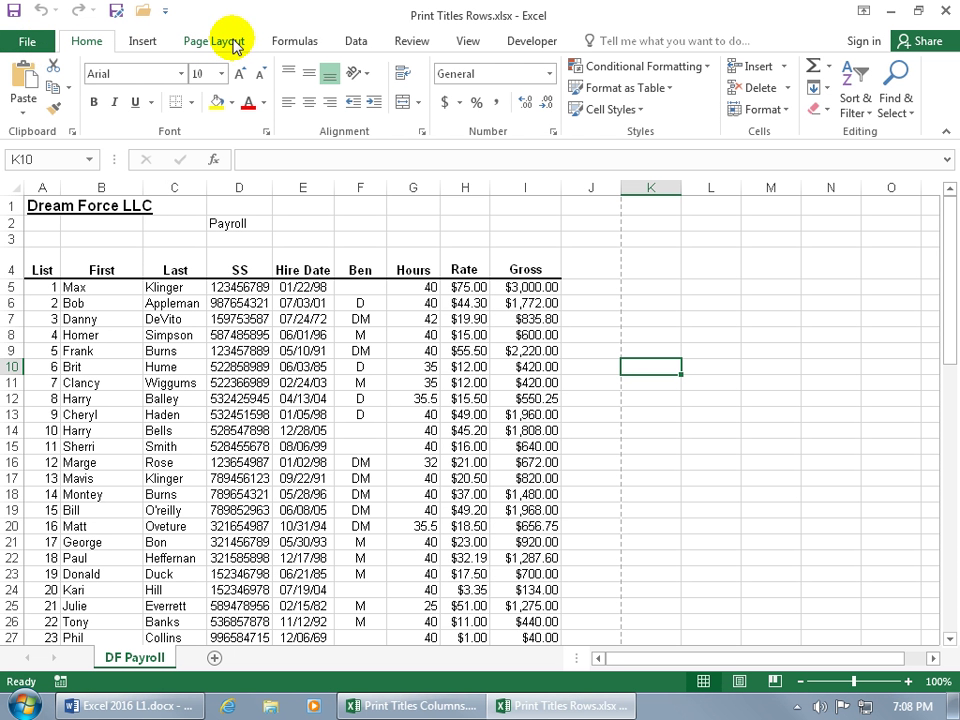
Step: Open Print Titles from the Page Layout tab
{"action": "left_click", "coordinate": [230, 42]}
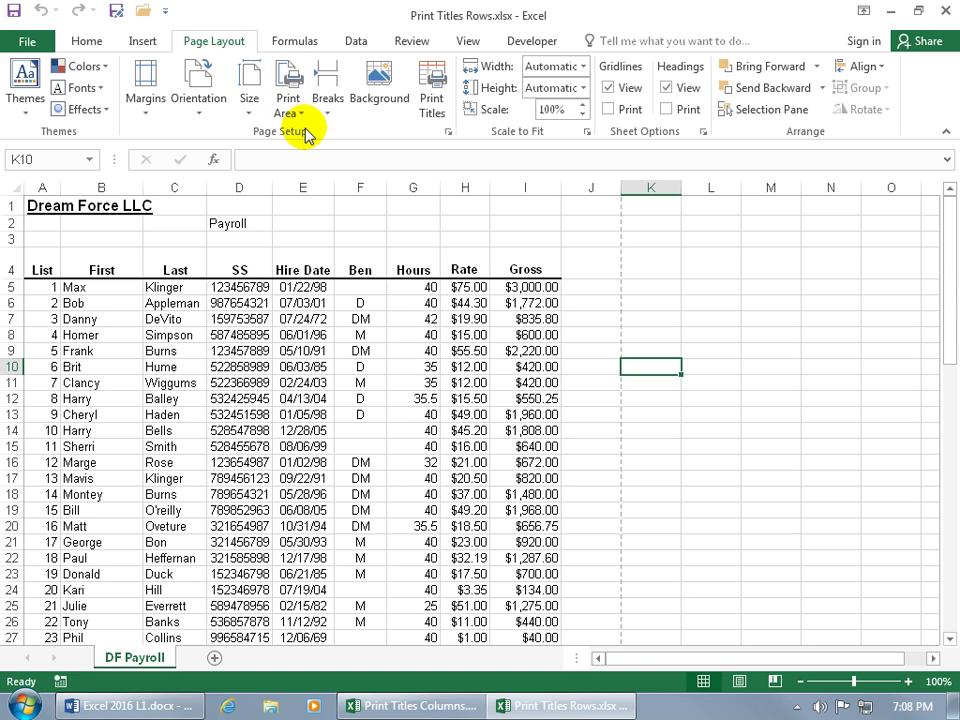
{"action": "left_click", "coordinate": [428, 100]}
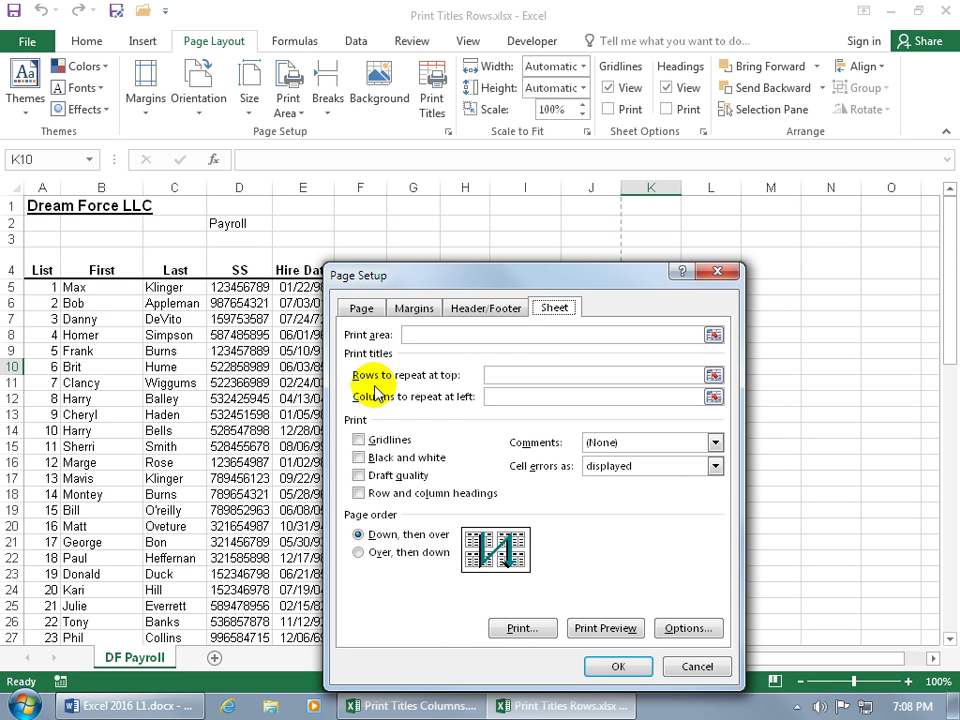
Step: Pick rows to repeat at top from the sheet, selecting row 4 and then row 2
{"action": "left_click", "coordinate": [506, 380]}
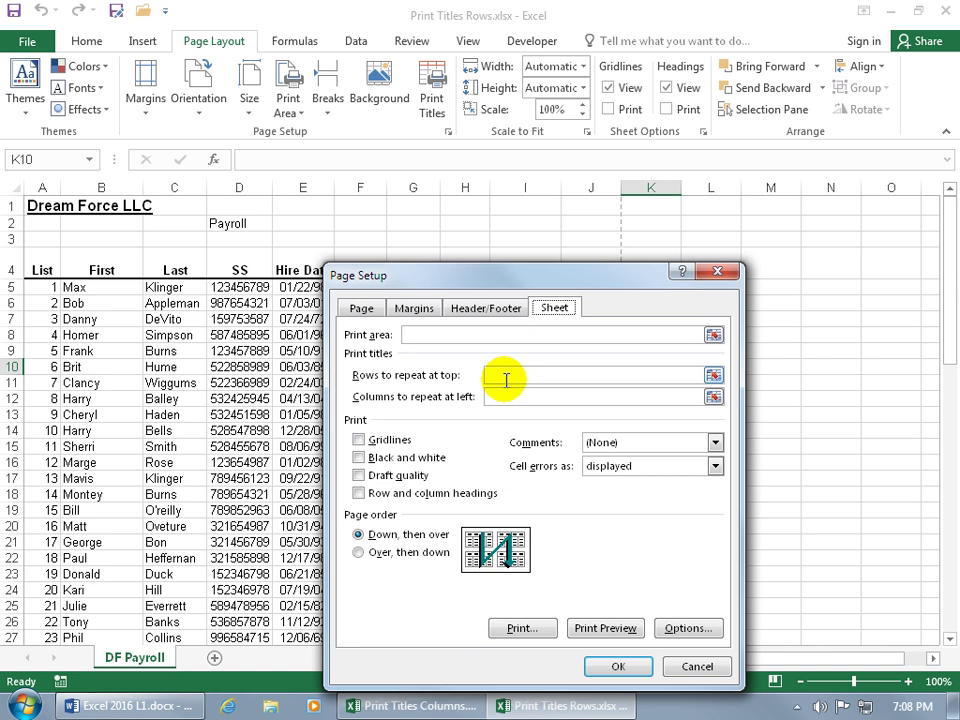
{"action": "left_click", "coordinate": [490, 377]}
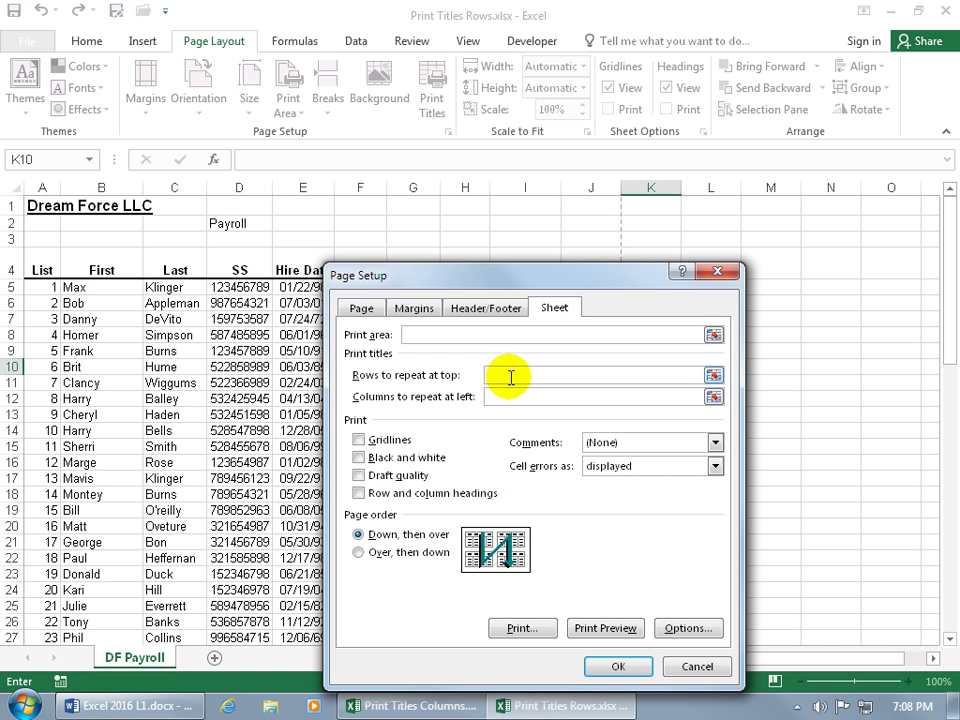
{"action": "left_click", "coordinate": [713, 375]}
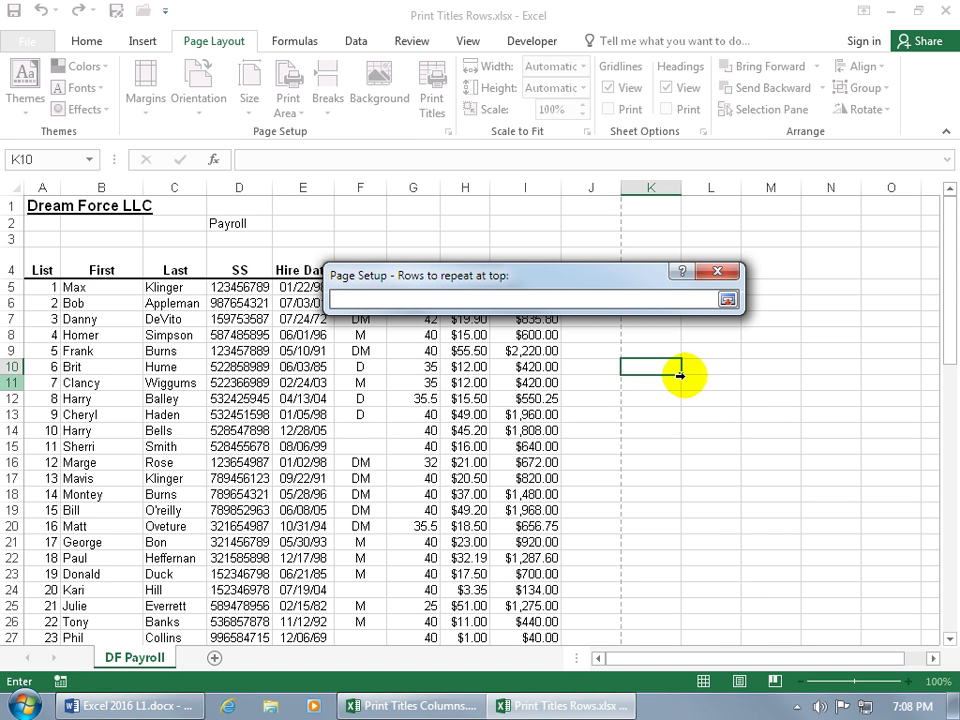
{"action": "left_click_drag", "start_coordinate": [508, 272], "coordinate": [587, 428]}
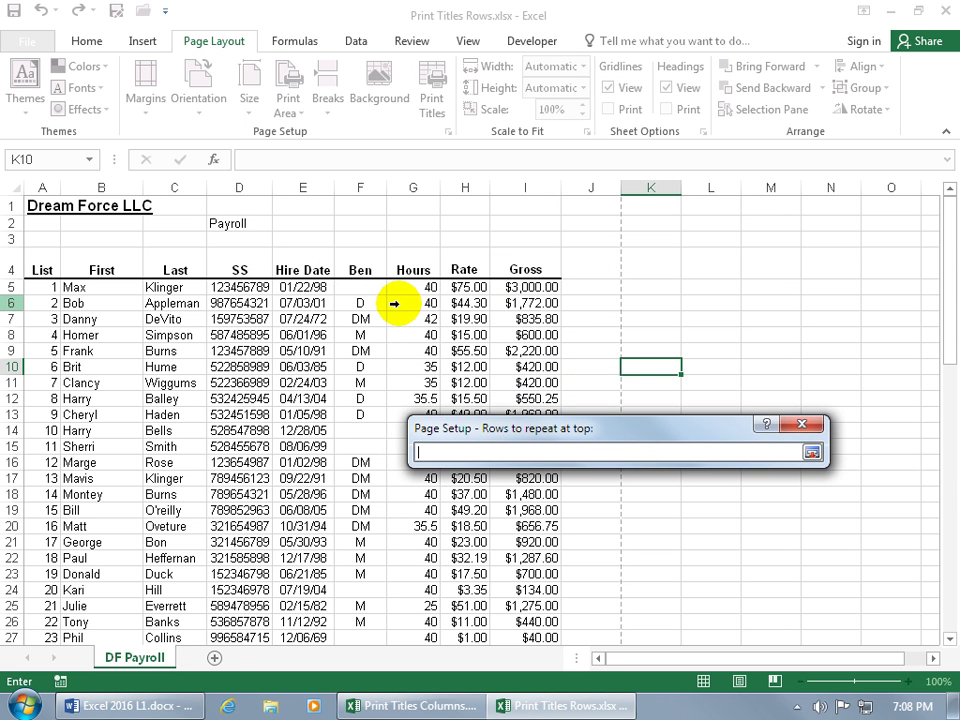
{"action": "left_click", "coordinate": [239, 255]}
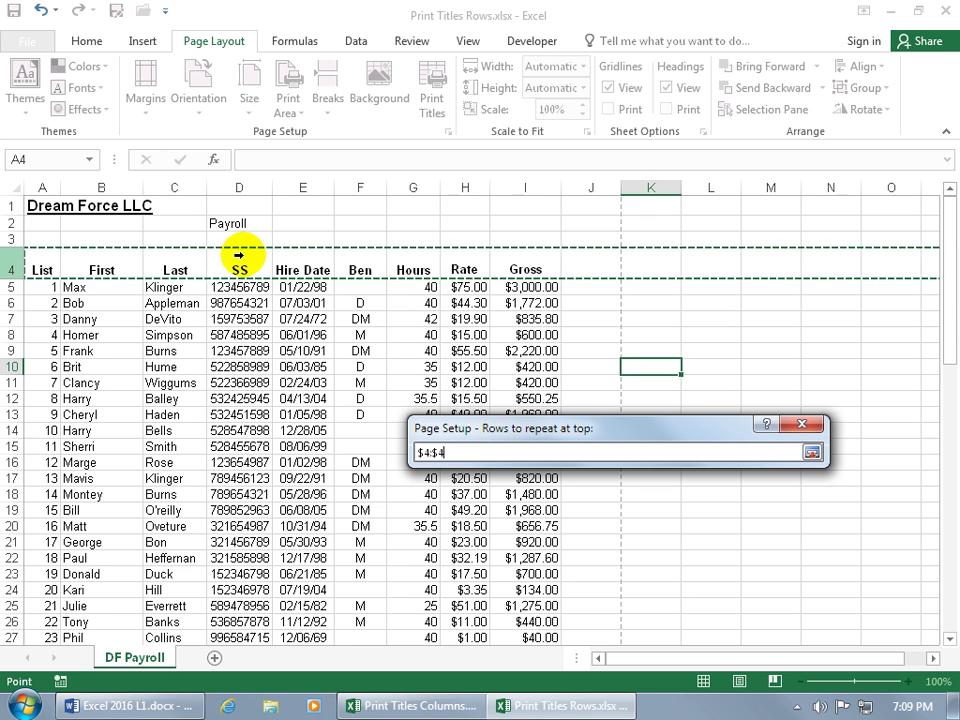
{"action": "left_click_drag", "start_coordinate": [243, 255], "coordinate": [244, 223]}
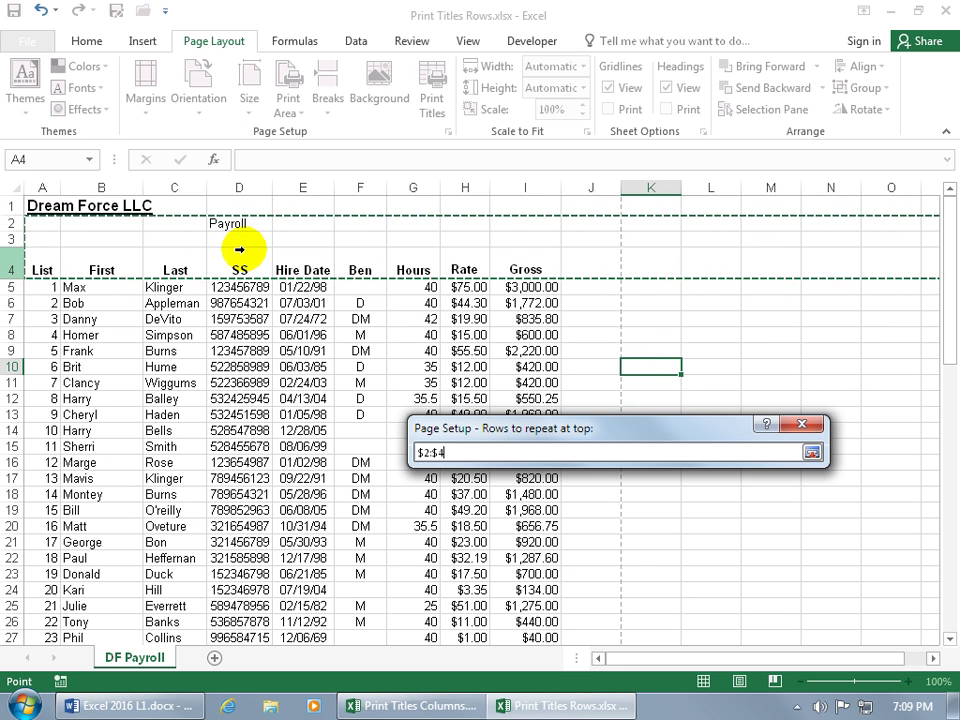
{"action": "left_click_drag", "start_coordinate": [240, 249], "coordinate": [237, 258]}
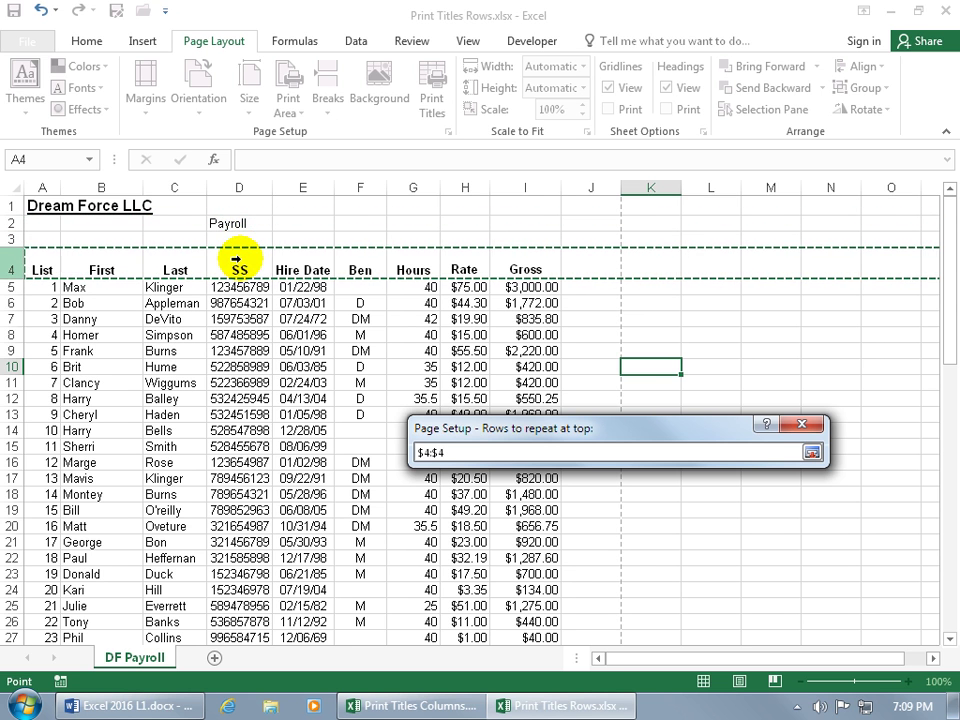
{"action": "left_click", "coordinate": [244, 223], "text": "ctrl"}
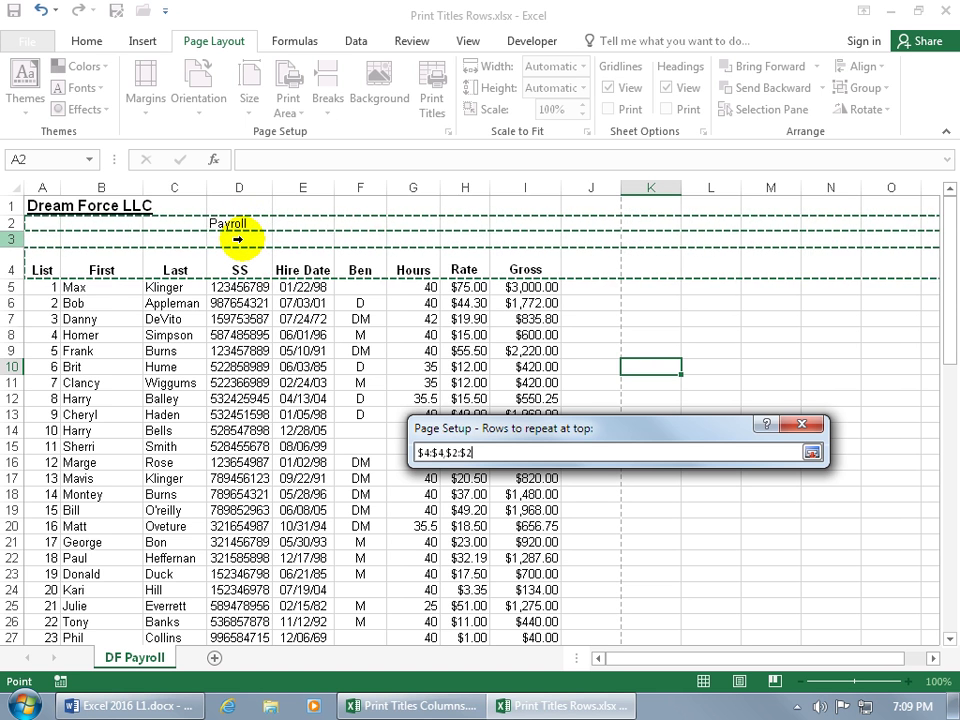
{"action": "left_click", "coordinate": [811, 455]}
{"action": "left_click_drag", "start_coordinate": [695, 437], "coordinate": [614, 281]}
Step: Clear the invalid print titles entry, set rows to repeat to $4:$4, and preview
{"action": "left_click", "coordinate": [624, 663]}
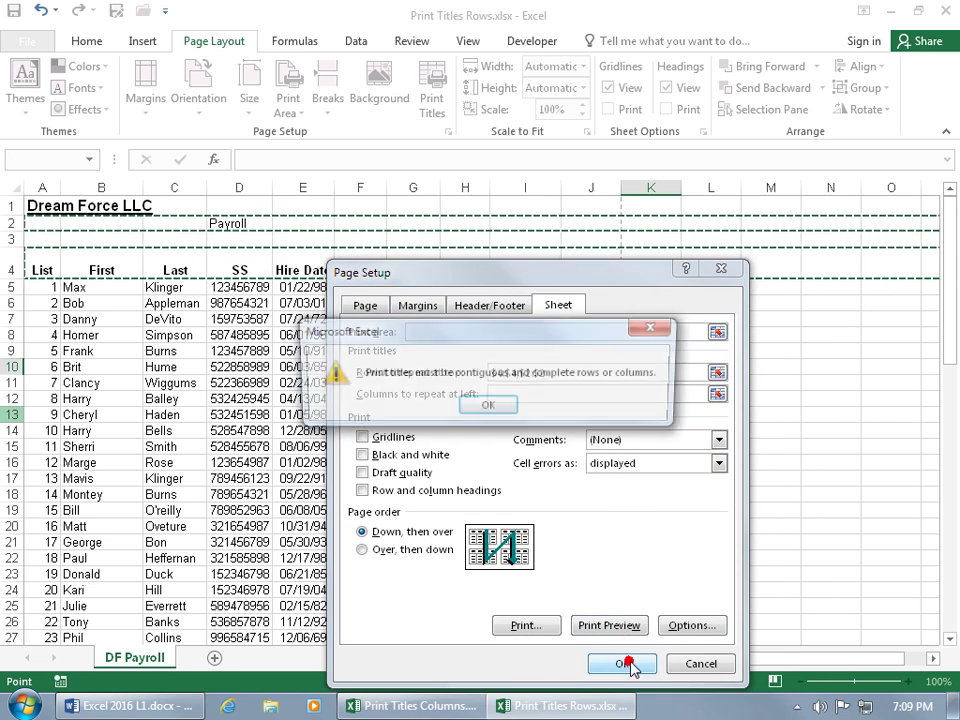
{"action": "left_click", "coordinate": [493, 406]}
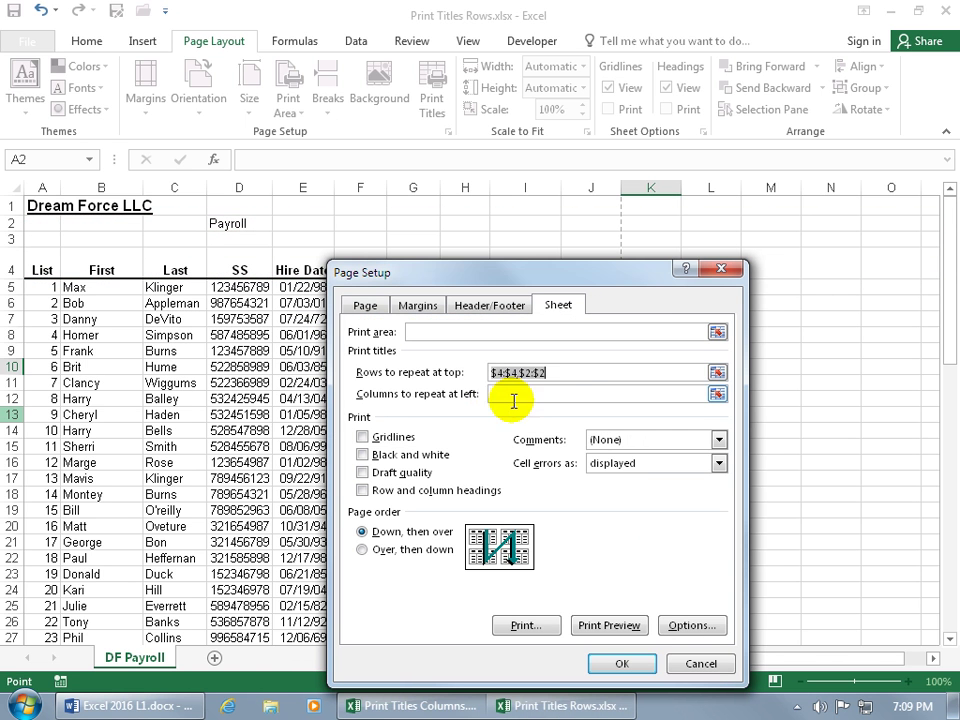
{"action": "key", "text": "Delete"}
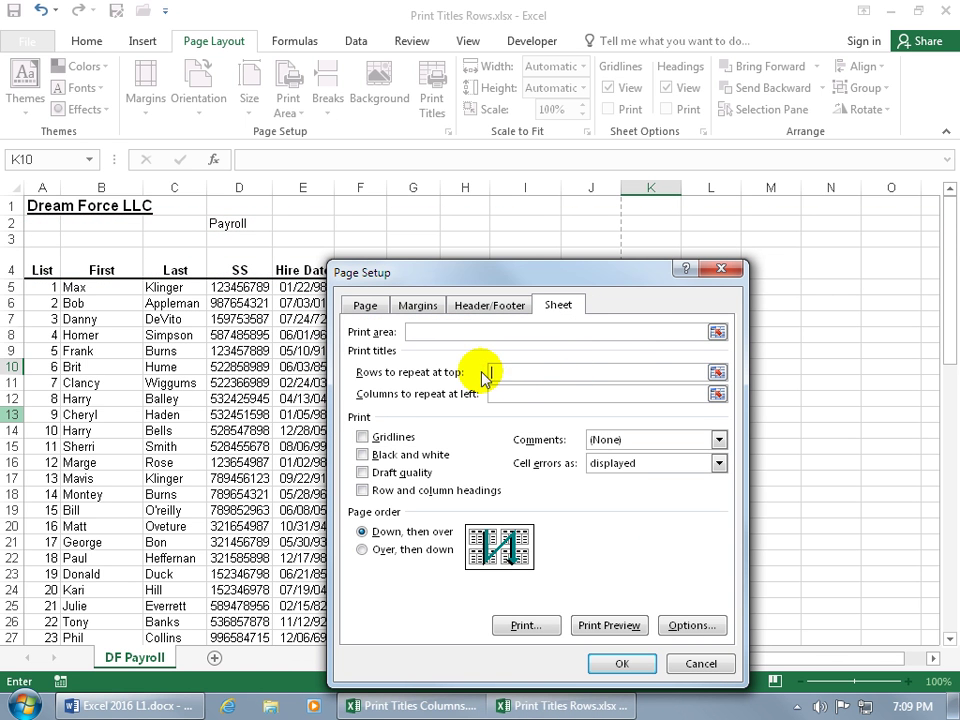
{"action": "left_click", "coordinate": [716, 371]}
{"action": "left_click_drag", "start_coordinate": [626, 282], "coordinate": [660, 378]}
{"action": "left_click", "coordinate": [105, 268]}
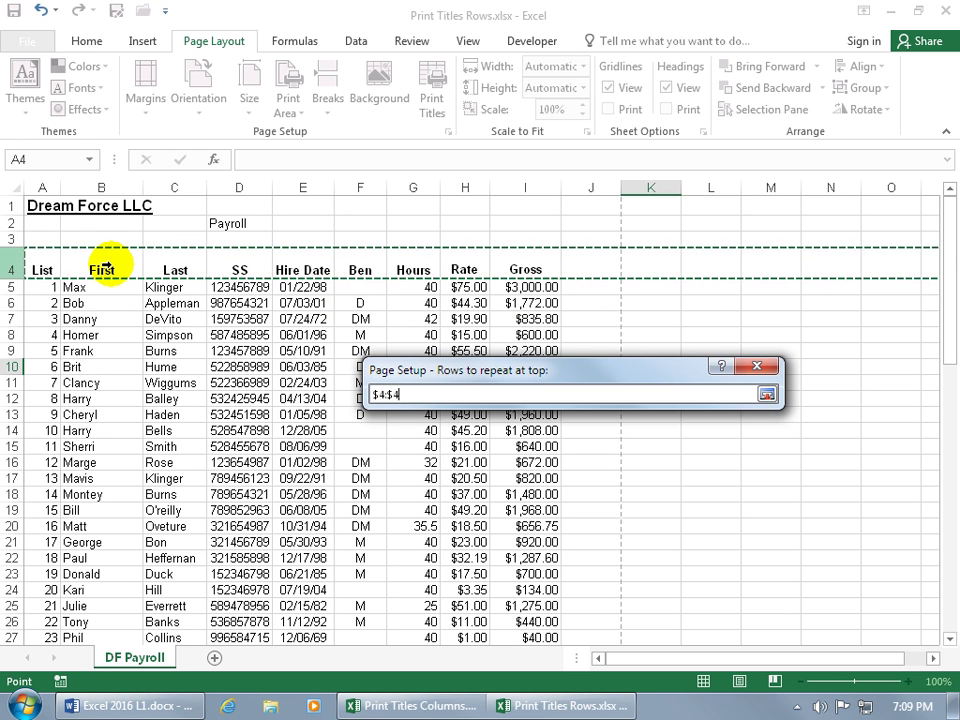
{"action": "key", "text": "Return"}
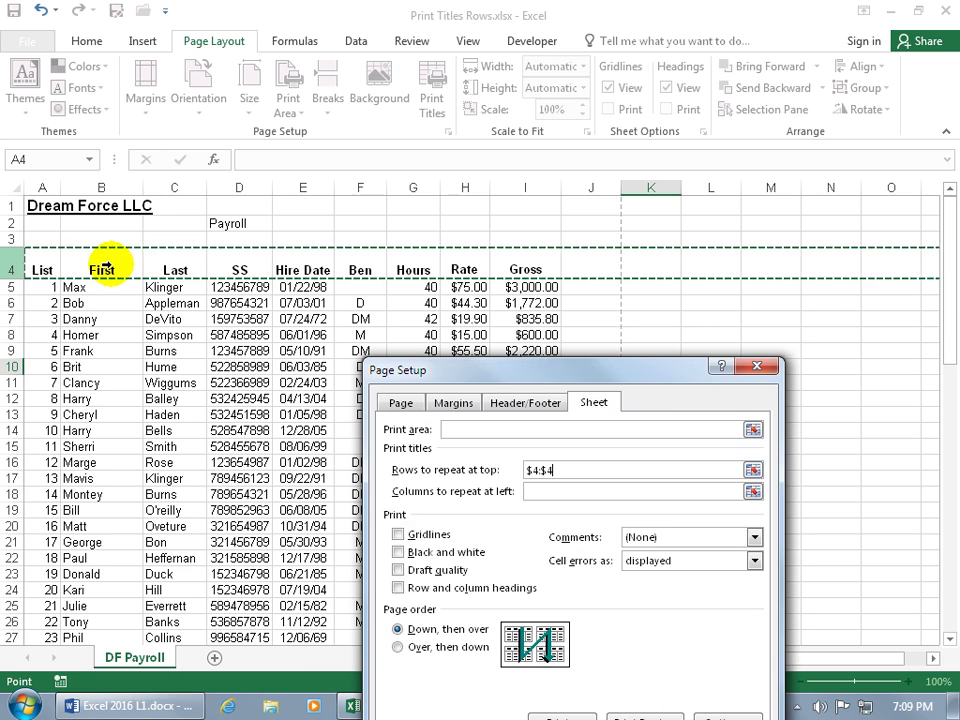
{"action": "left_click_drag", "start_coordinate": [501, 375], "coordinate": [463, 238]}
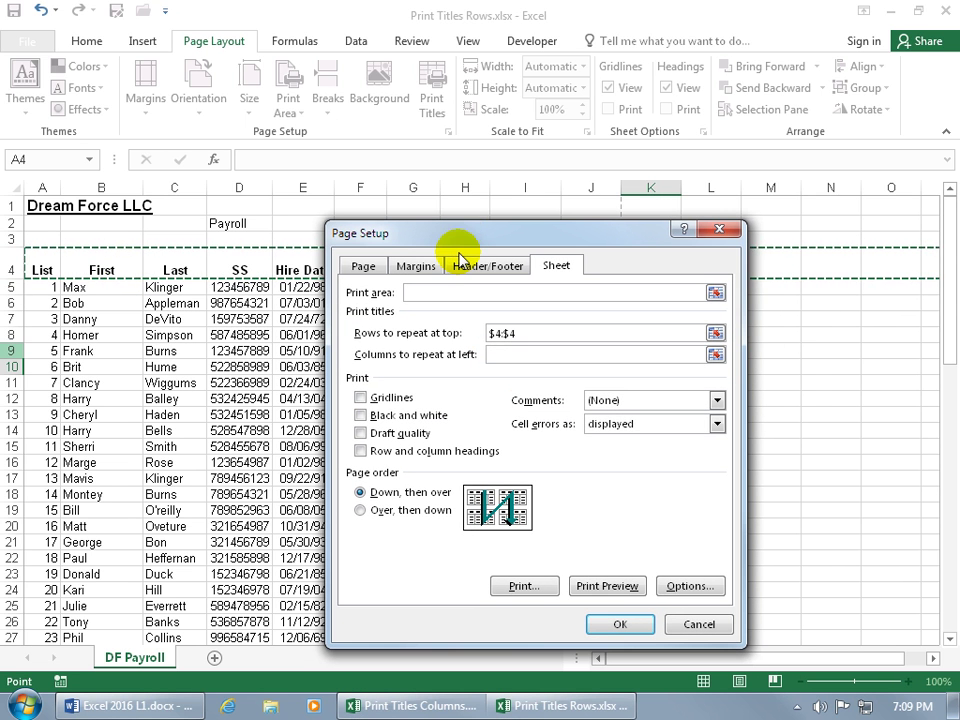
{"action": "left_click", "coordinate": [610, 586]}
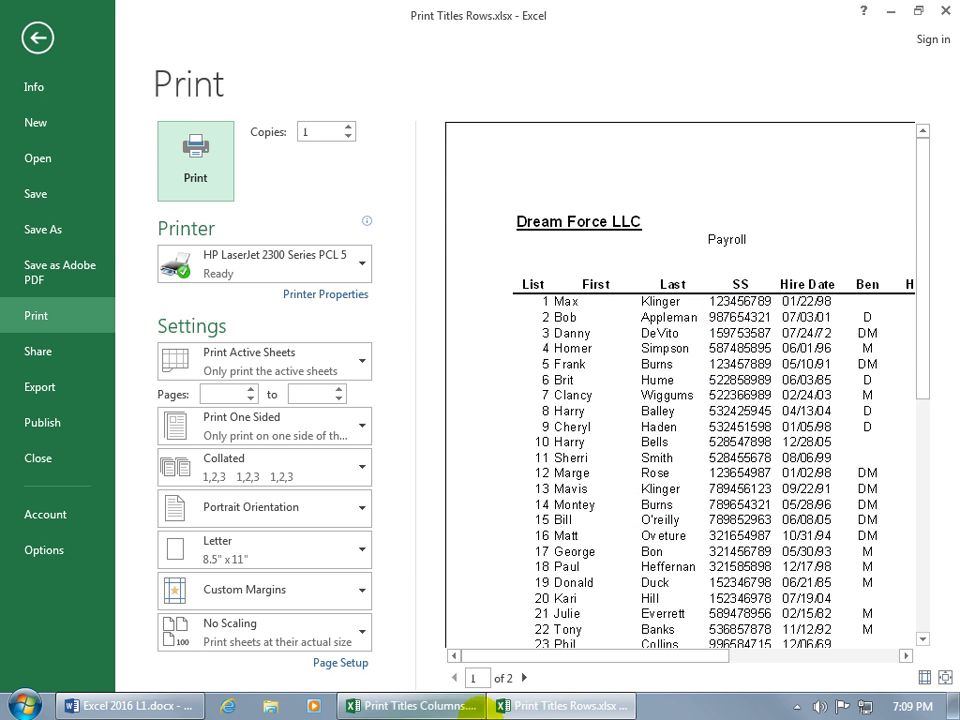
Step: View page 2 with repeated headings, then close the Print Titles Rows workbook
{"action": "left_click", "coordinate": [522, 678]}
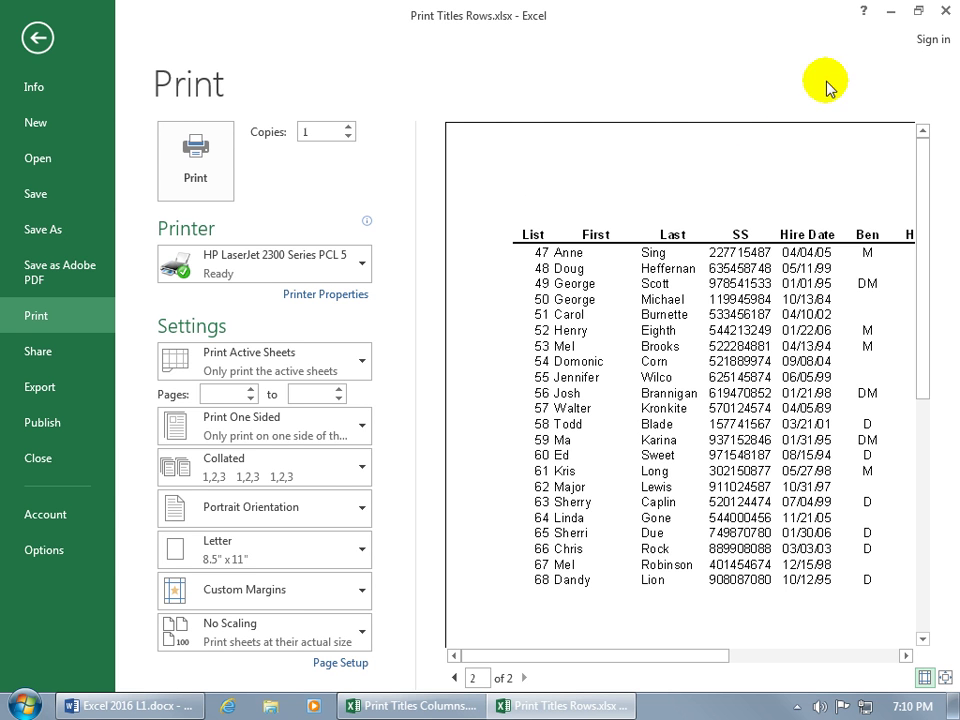
{"action": "left_click", "coordinate": [946, 12]}
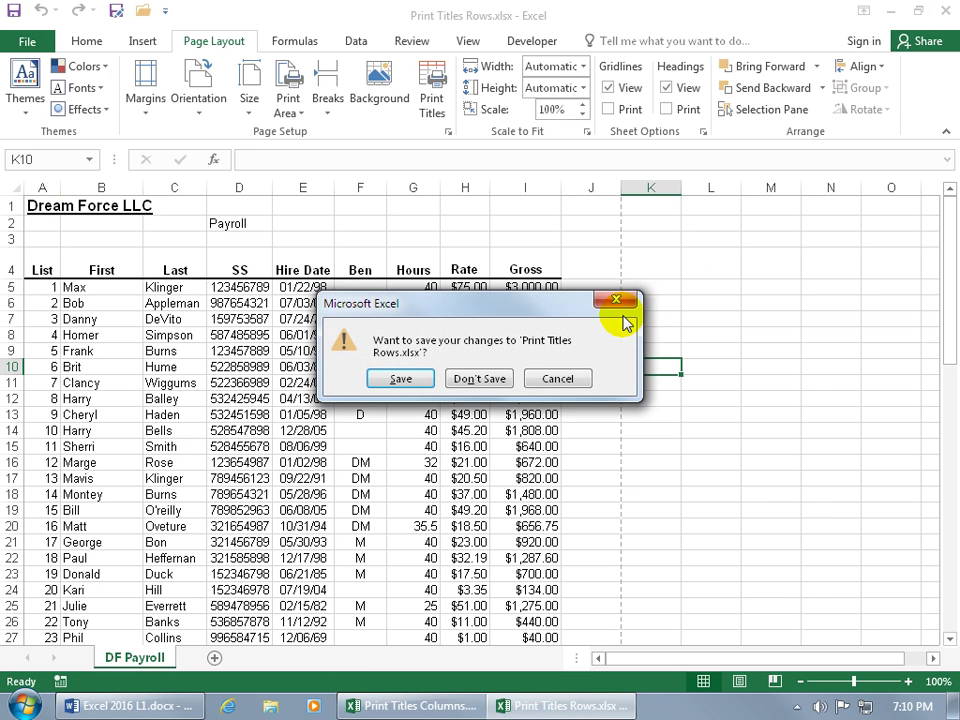
Step: Close without saving, then open the print preview of Print Titles Columns
{"action": "left_click", "coordinate": [484, 378]}
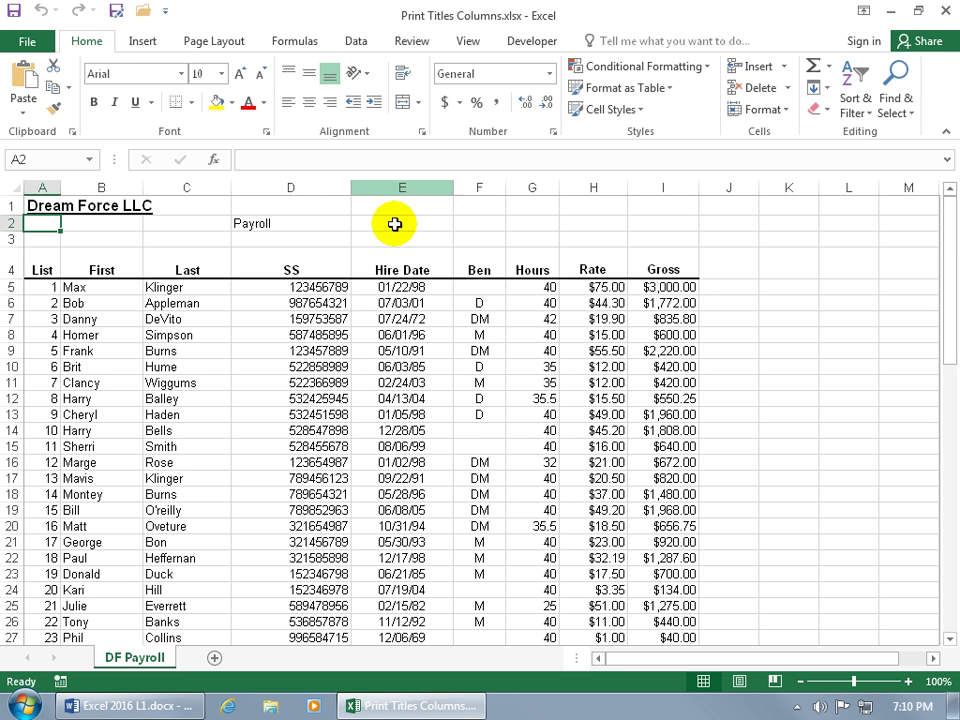
{"action": "left_click", "coordinate": [33, 42]}
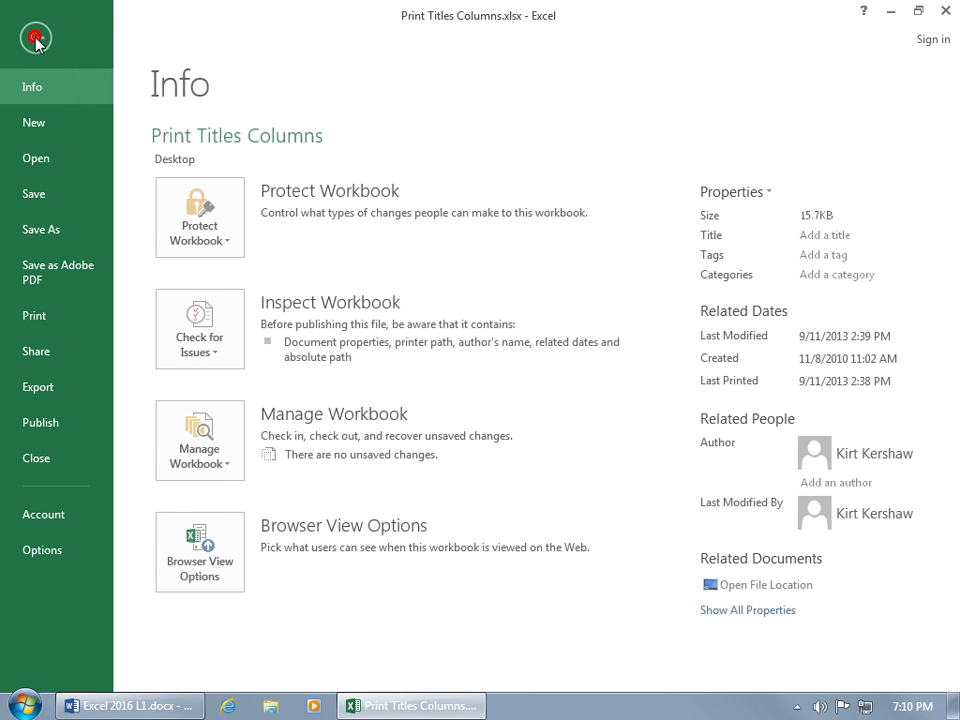
{"action": "left_click", "coordinate": [55, 317]}
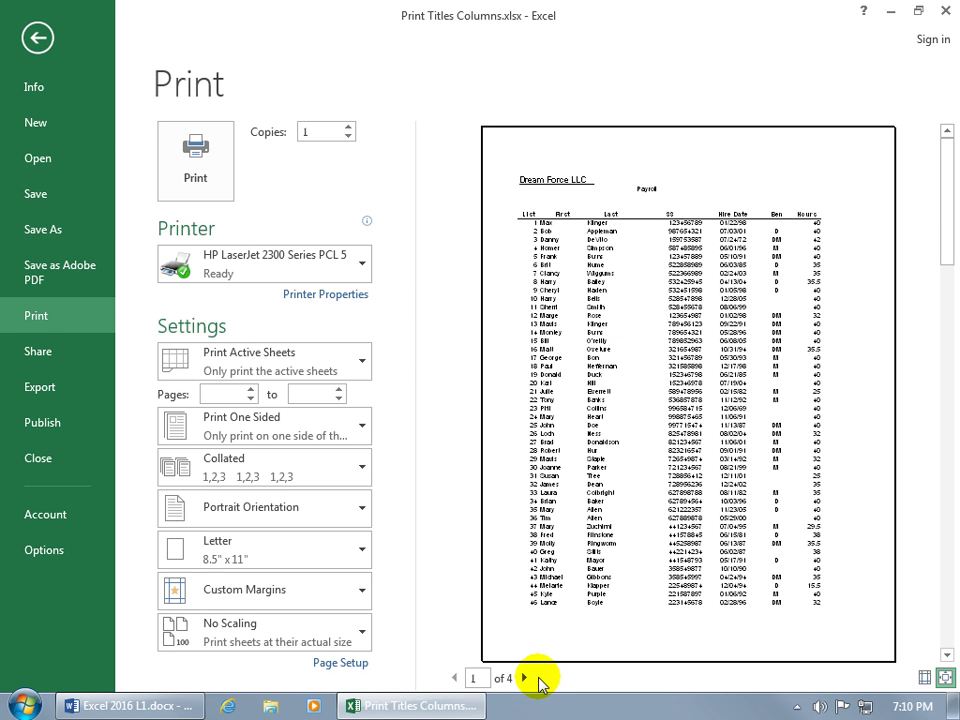
Step: Page through the preview to page 4 of 4 and return to the worksheet
{"action": "left_click", "coordinate": [525, 678]}
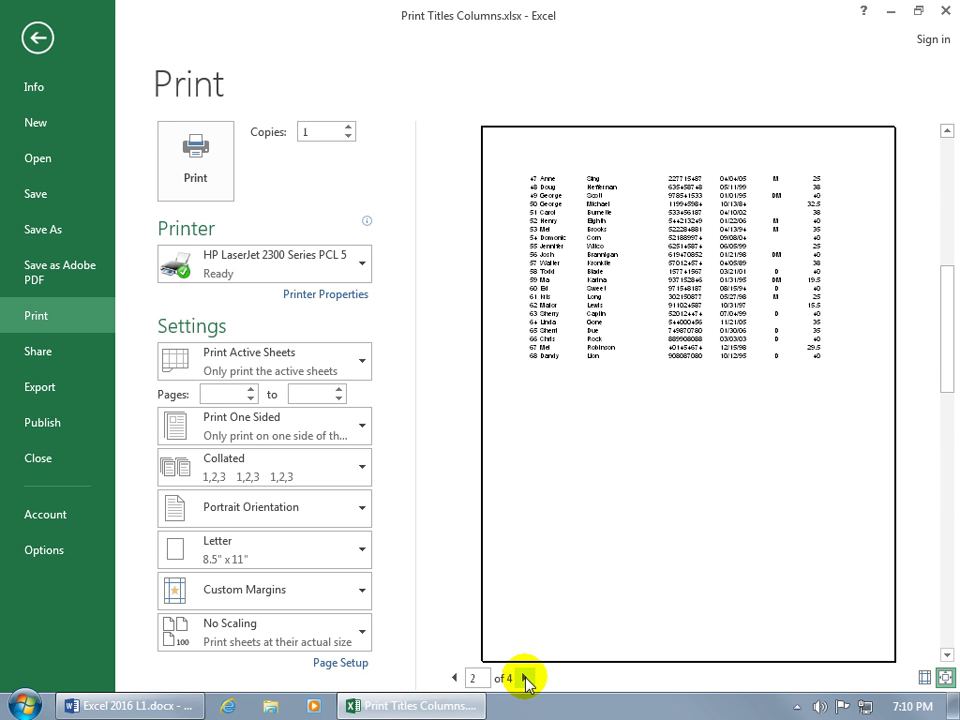
{"action": "left_click", "coordinate": [525, 678]}
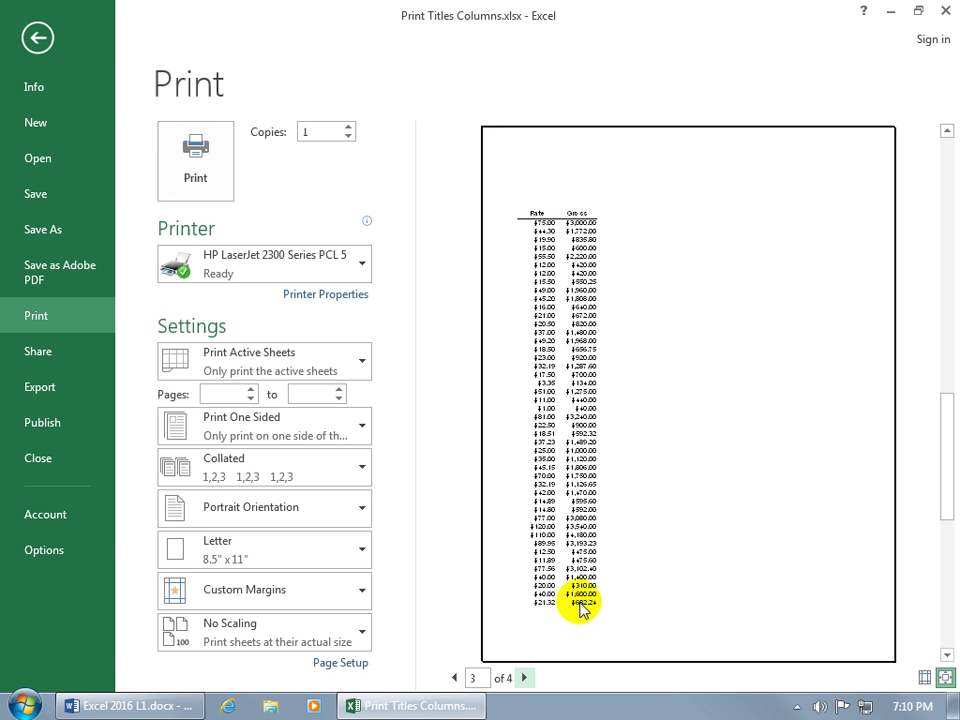
{"action": "left_click", "coordinate": [523, 677]}
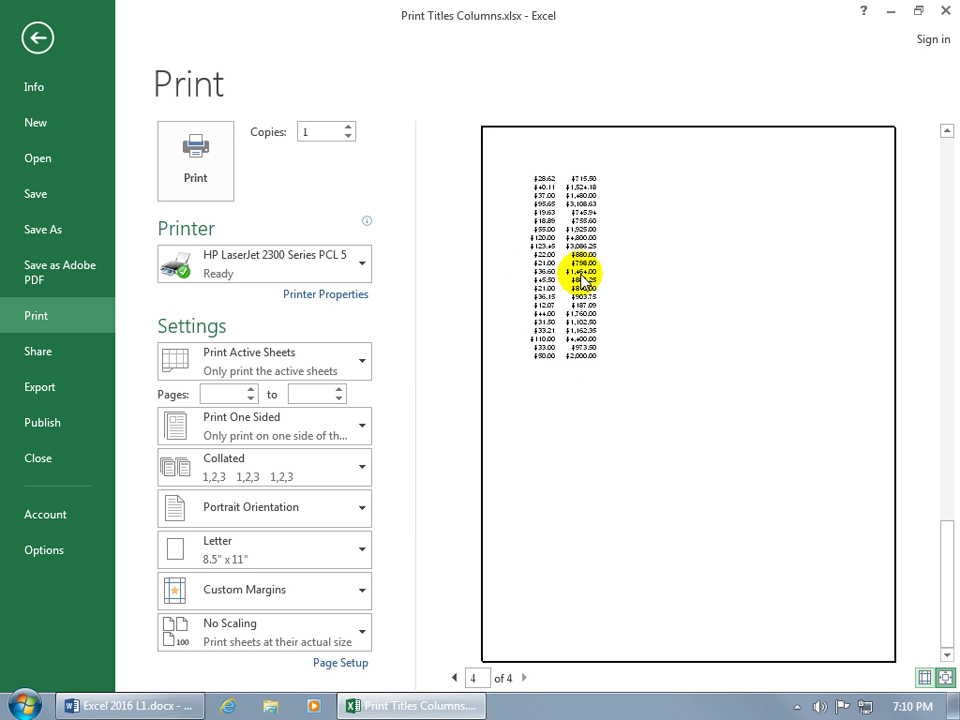
{"action": "left_click", "coordinate": [38, 38]}
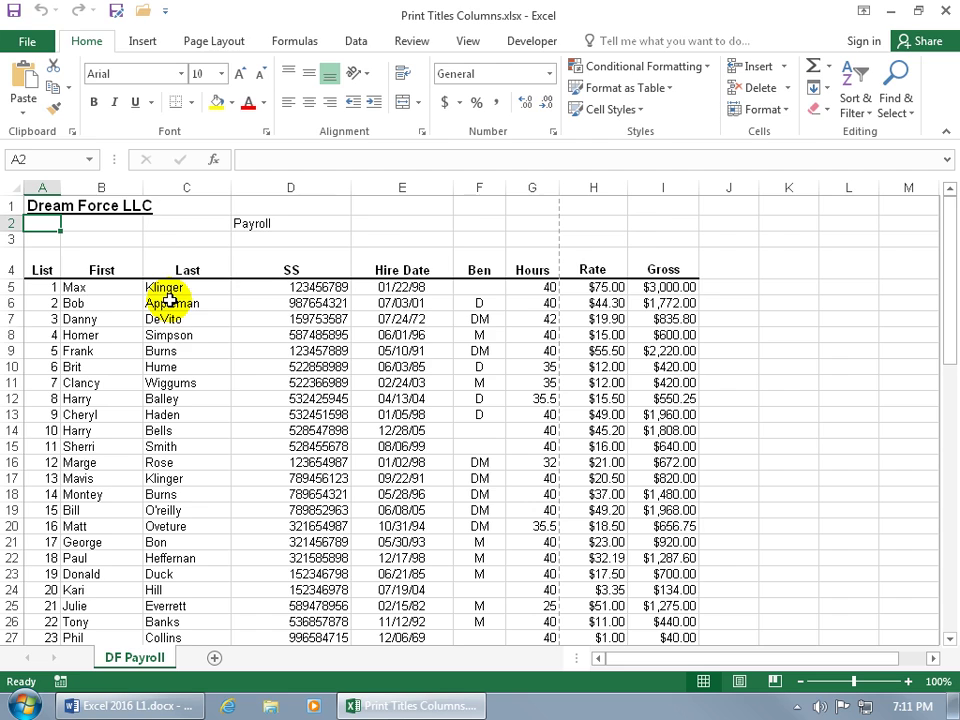
Step: Scroll through the payroll rows and select cells D44 and D53 near the page break
{"action": "scroll", "coordinate": [224, 409], "scroll_direction": "down", "scroll_amount": 9}
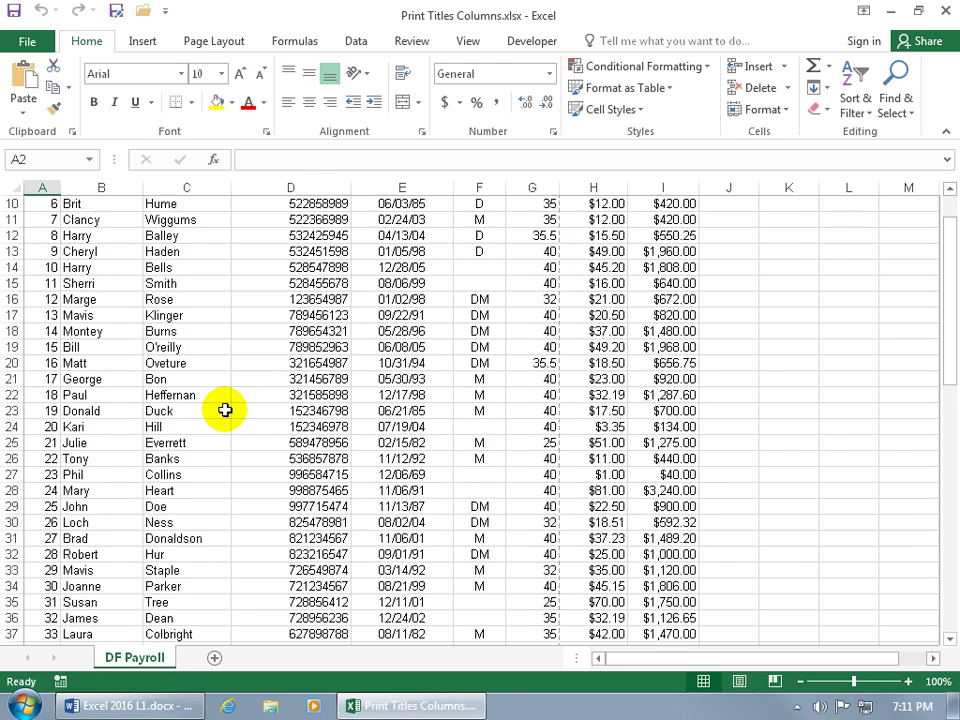
{"action": "scroll", "coordinate": [224, 409], "scroll_direction": "down", "scroll_amount": 7}
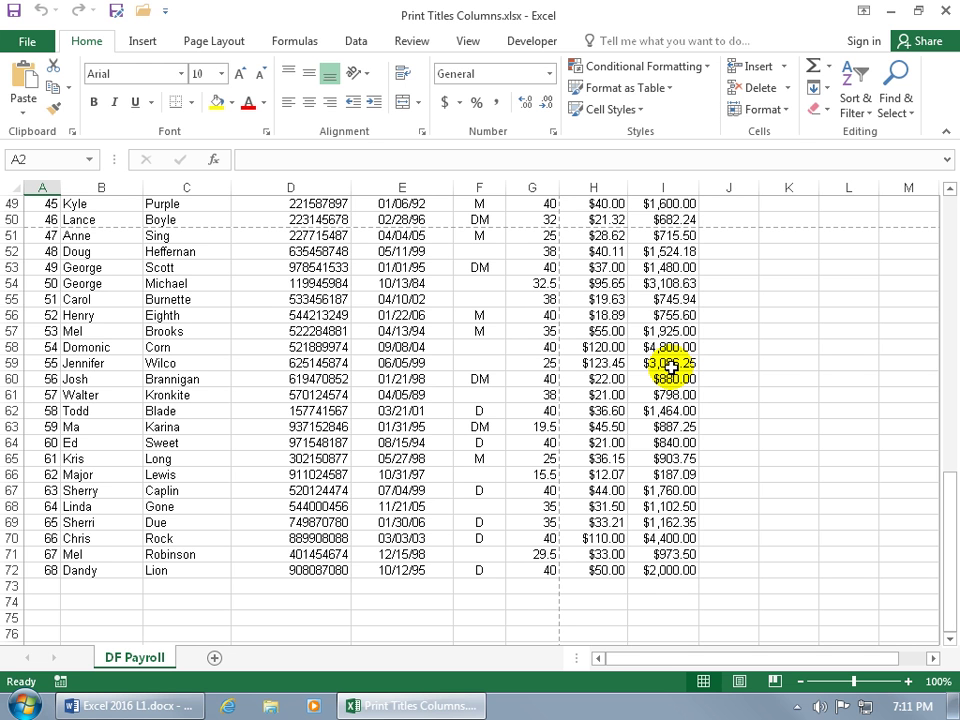
{"action": "scroll", "coordinate": [671, 367], "scroll_direction": "up", "scroll_amount": 3}
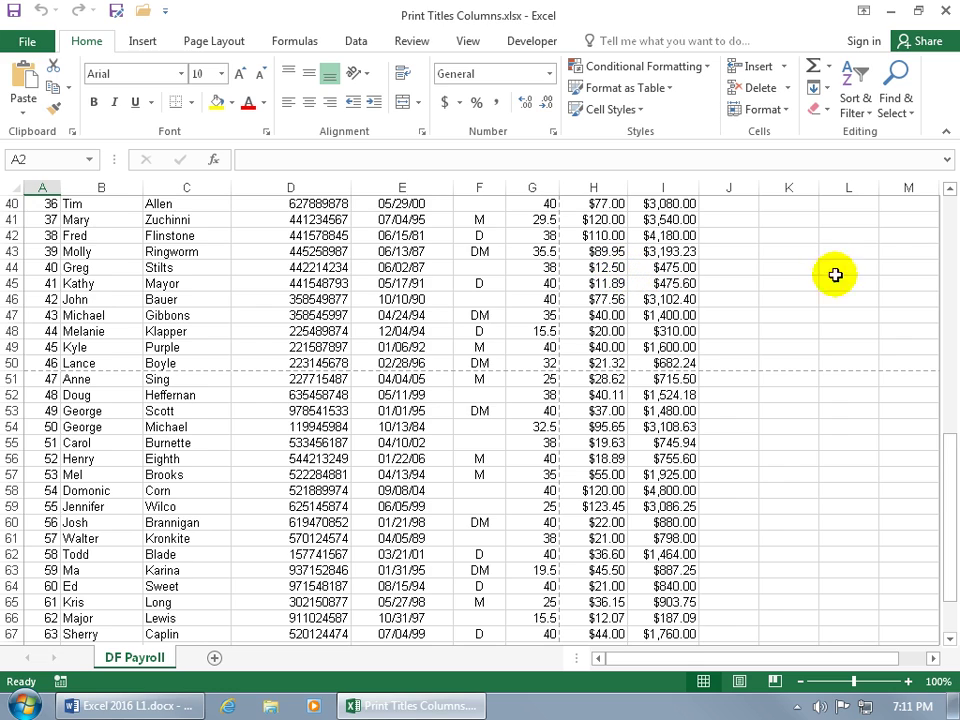
{"action": "left_click_drag", "start_coordinate": [951, 504], "coordinate": [948, 252]}
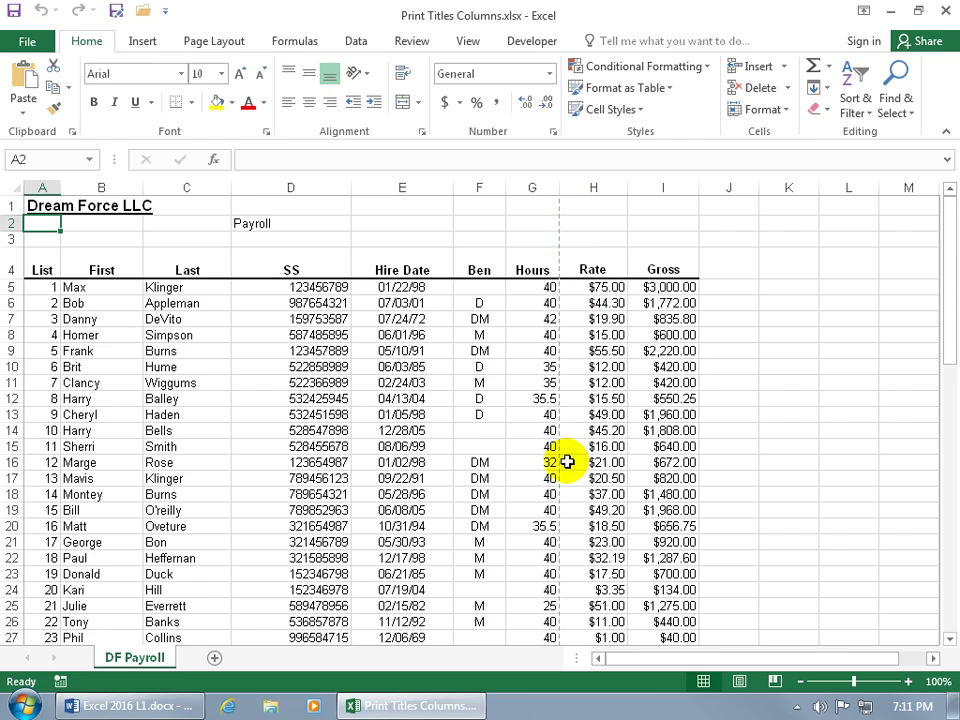
{"action": "scroll", "coordinate": [567, 461], "scroll_direction": "down", "scroll_amount": 5}
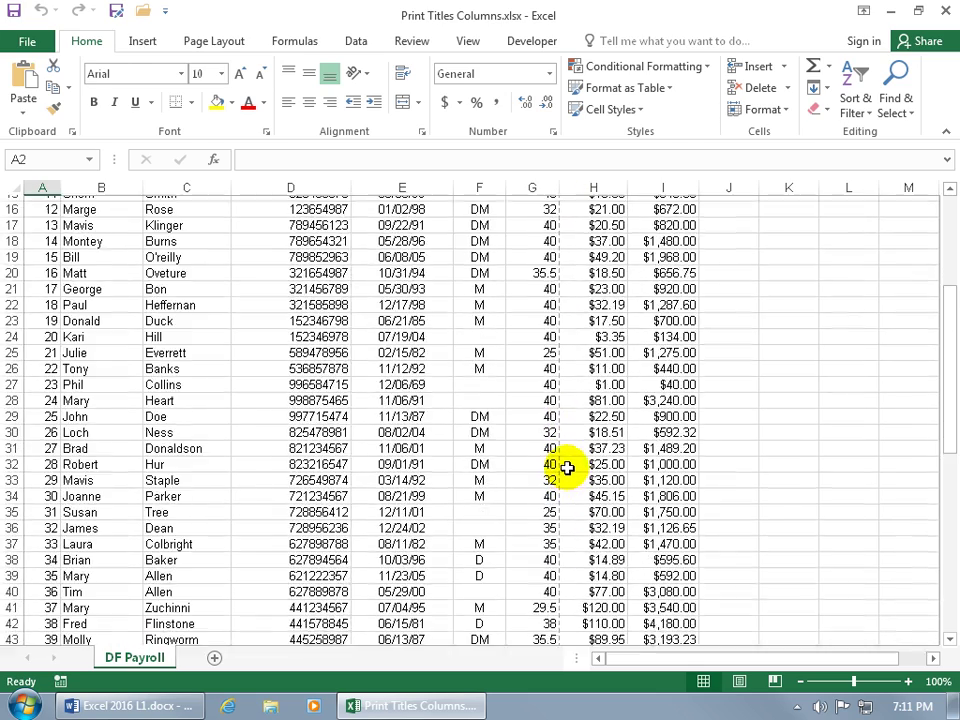
{"action": "scroll", "coordinate": [567, 467], "scroll_direction": "down", "scroll_amount": 6}
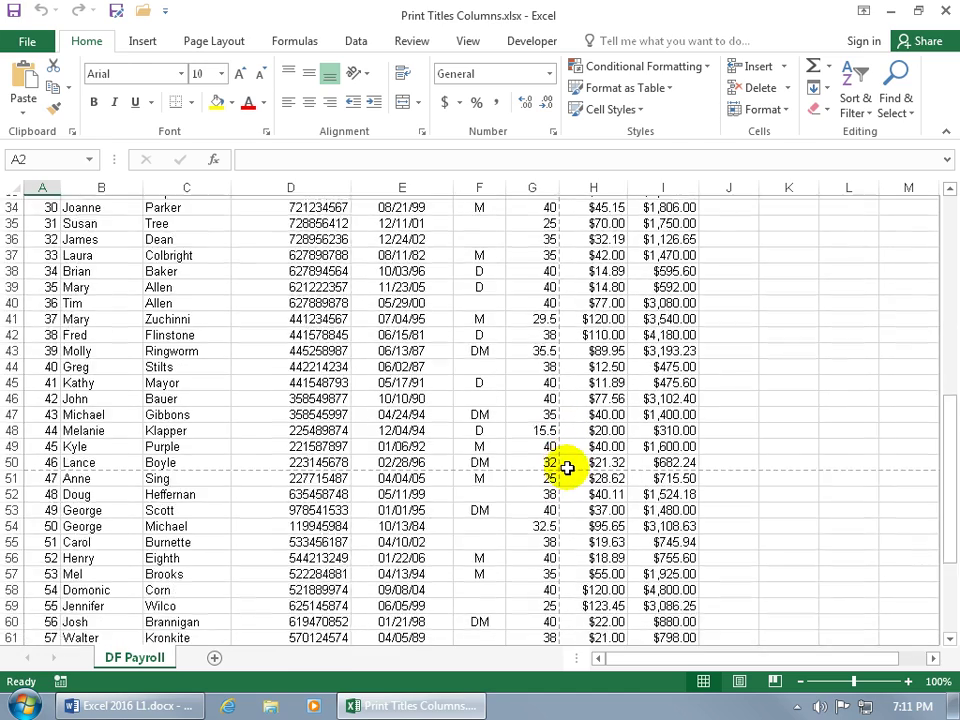
{"action": "scroll", "coordinate": [567, 468], "scroll_direction": "down", "scroll_amount": 1}
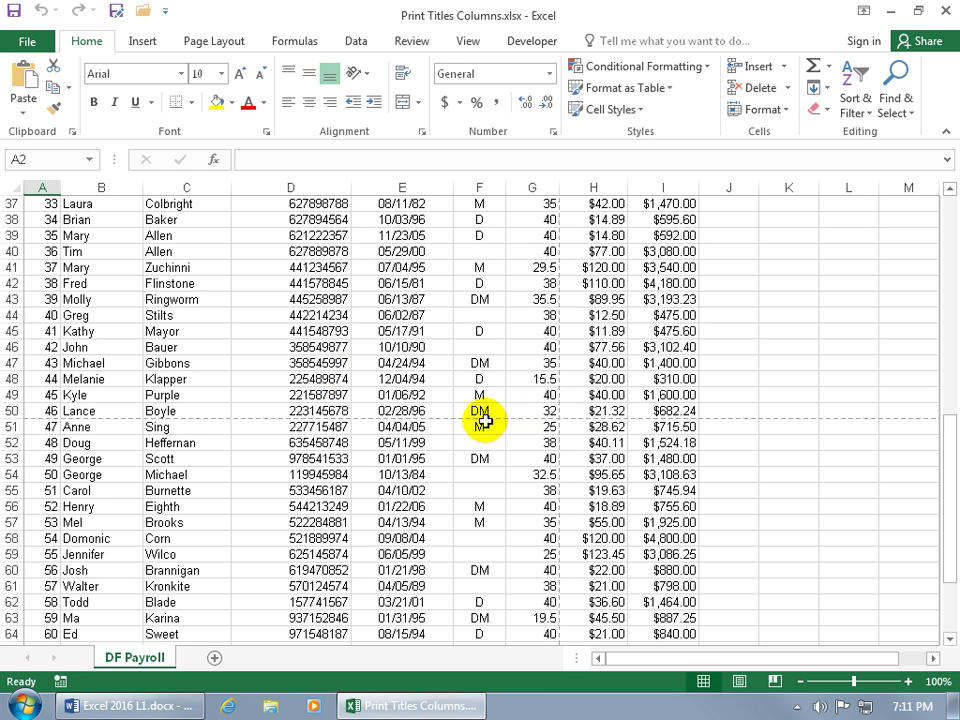
{"action": "left_click", "coordinate": [320, 316]}
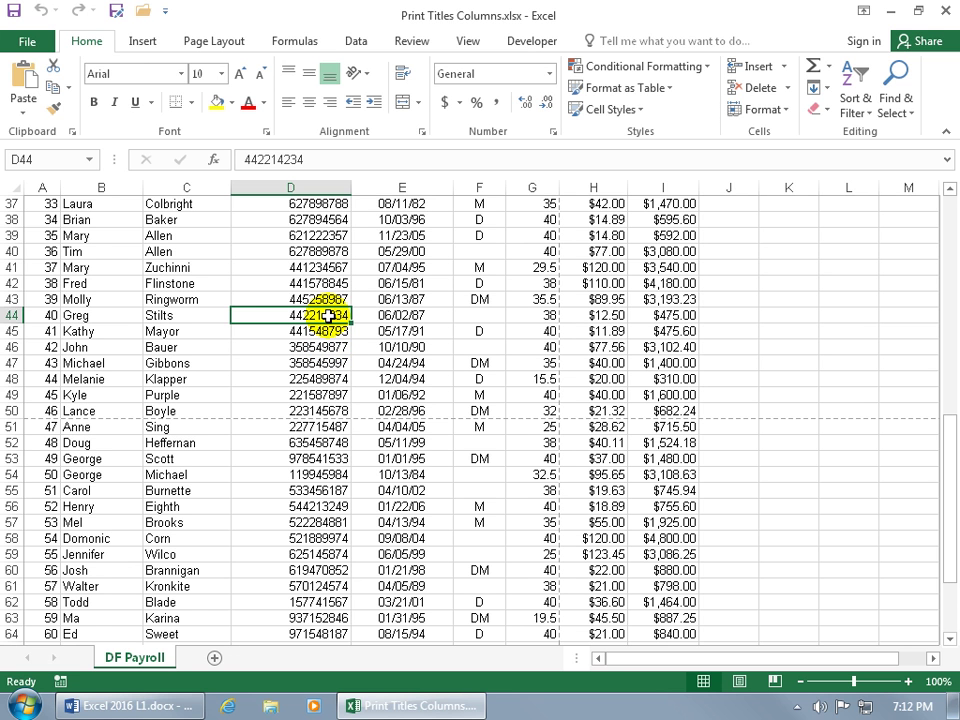
{"action": "left_click", "coordinate": [328, 458]}
Step: Select cells H41 and H53, then show the Page Layout commands
{"action": "scroll", "coordinate": [350, 510], "scroll_direction": "up", "scroll_amount": 3}
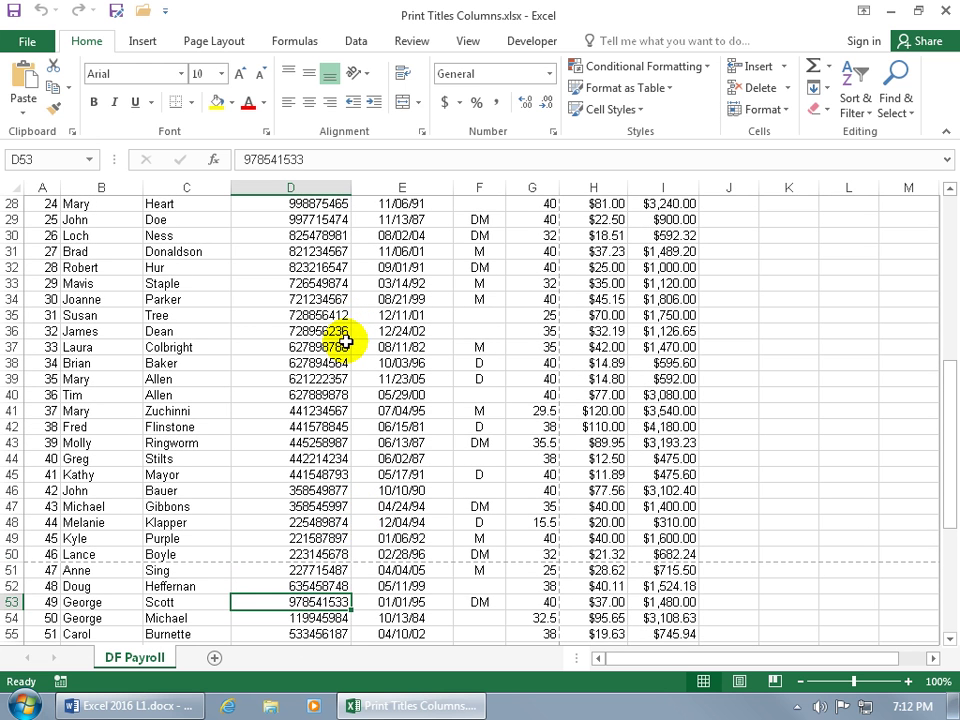
{"action": "left_click", "coordinate": [607, 408]}
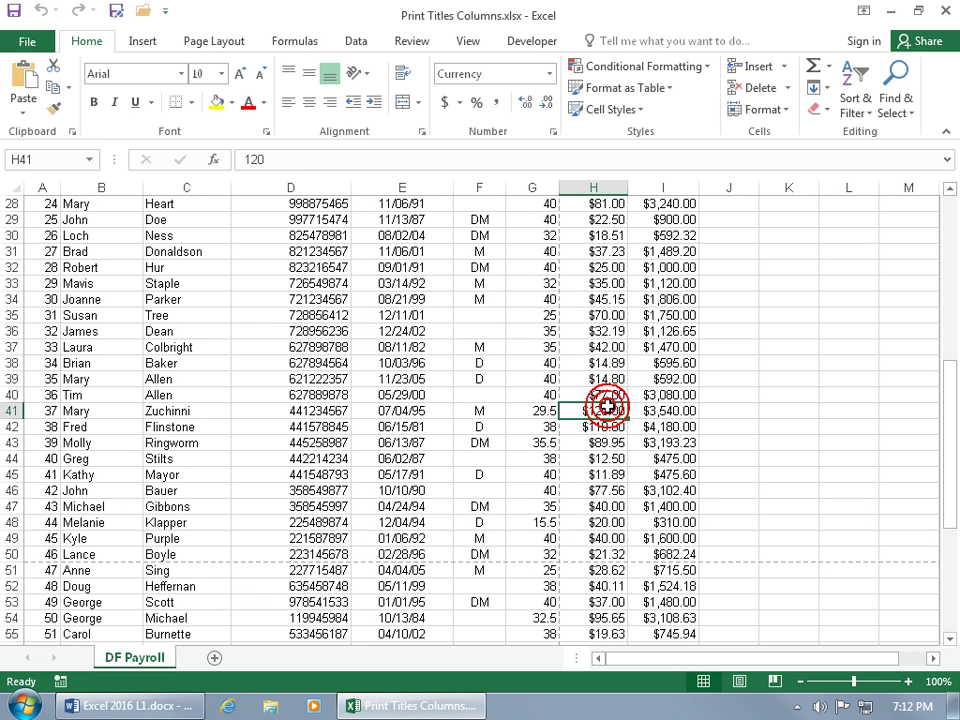
{"action": "scroll", "coordinate": [608, 404], "scroll_direction": "up", "scroll_amount": 2}
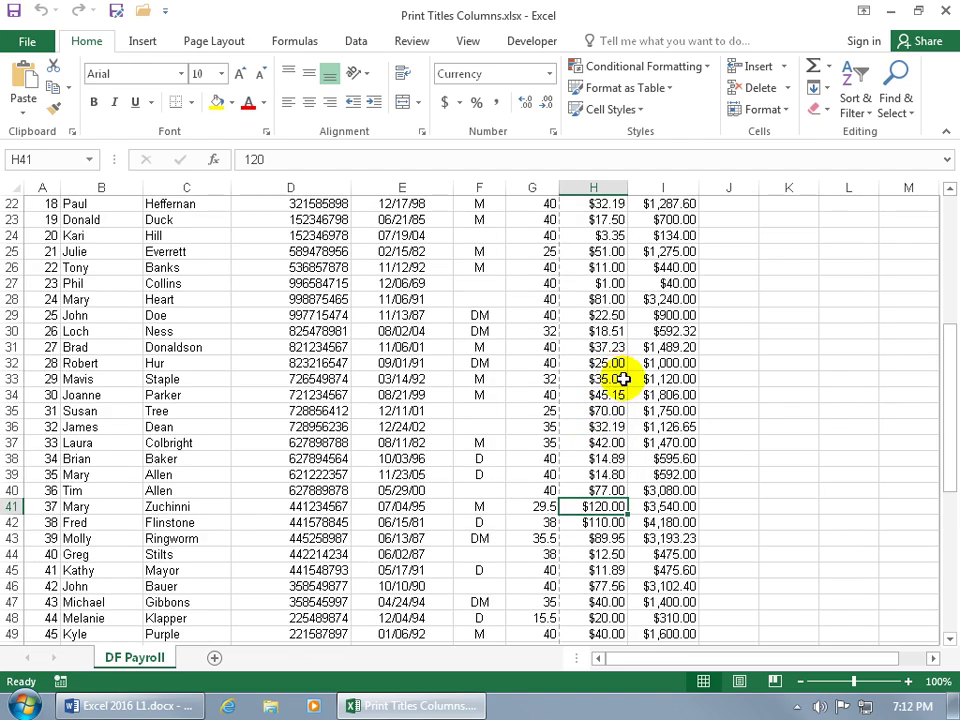
{"action": "scroll", "coordinate": [634, 403], "scroll_direction": "down", "scroll_amount": 5}
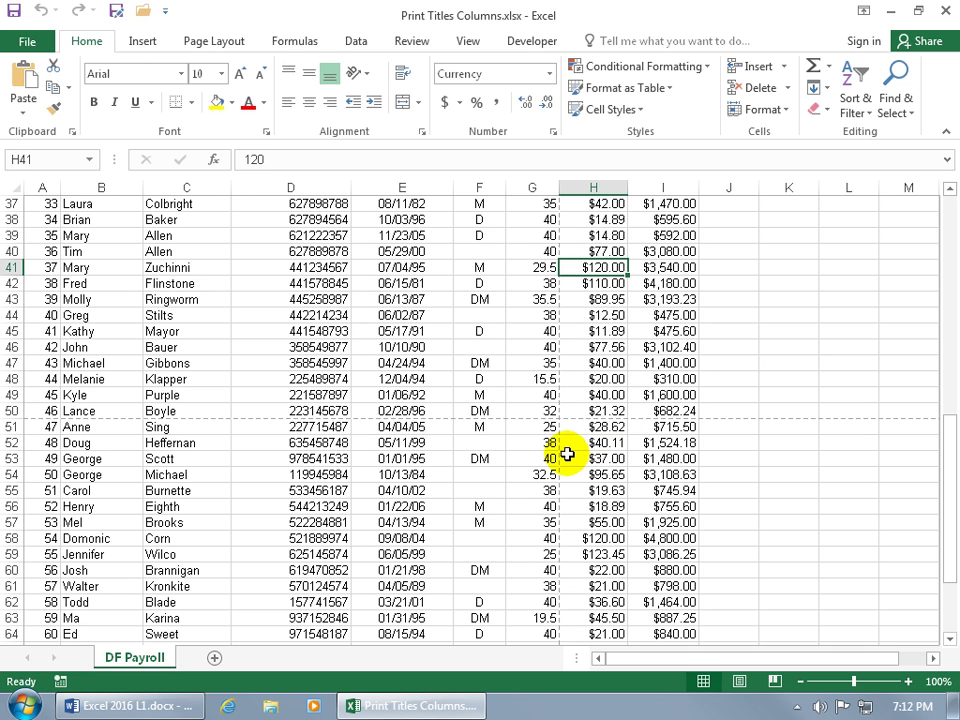
{"action": "left_click", "coordinate": [614, 456]}
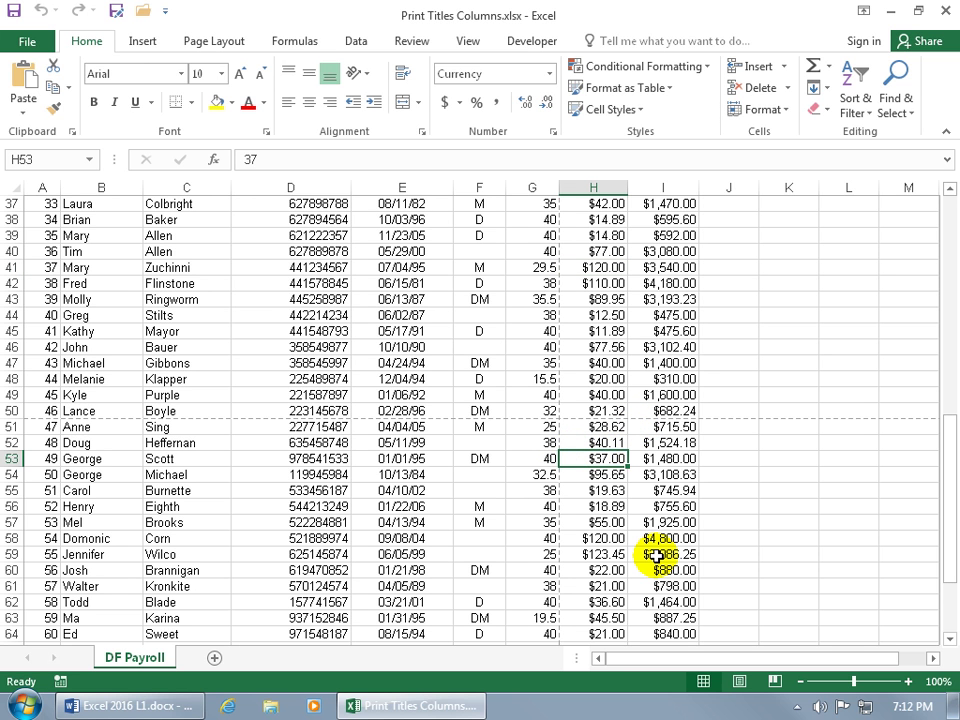
{"action": "scroll", "coordinate": [662, 556], "scroll_direction": "down", "scroll_amount": 1}
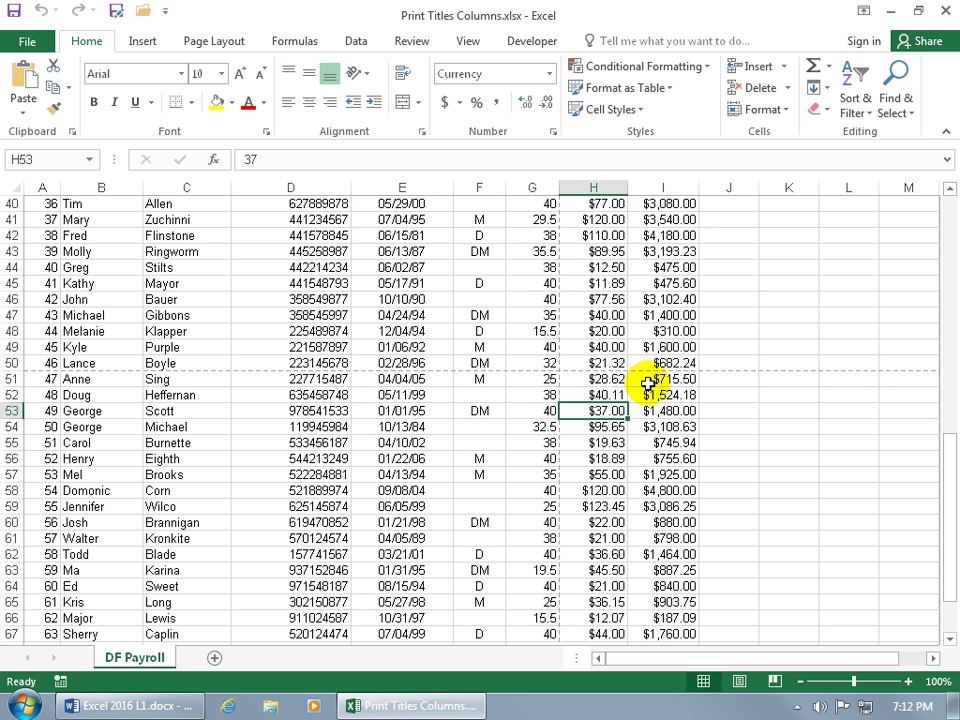
{"action": "left_click", "coordinate": [215, 42]}
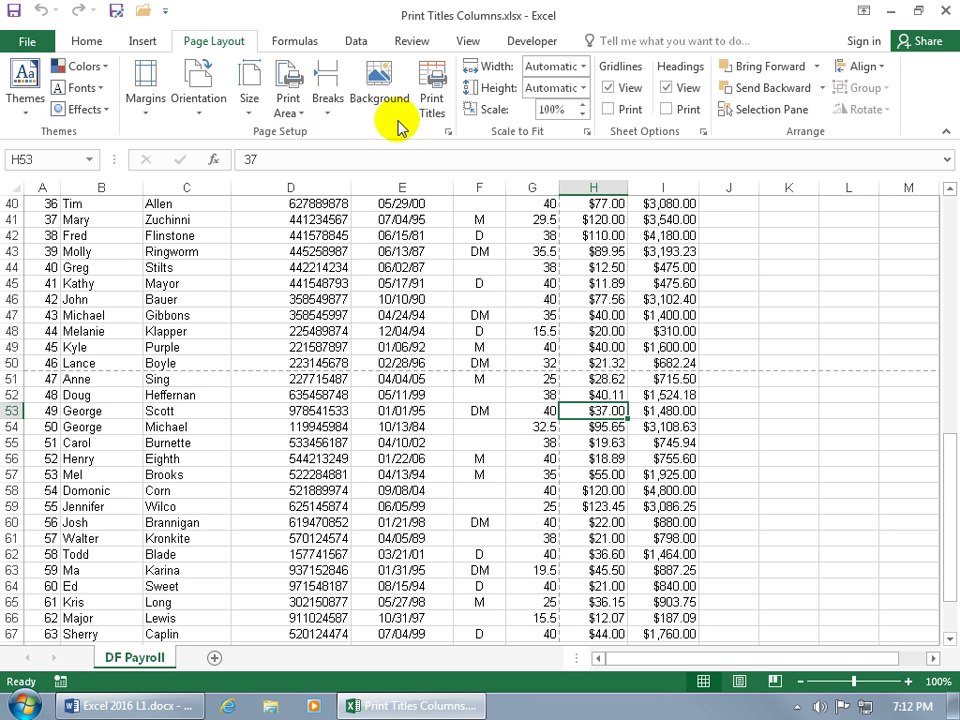
Step: Set rows to repeat at top to $4:$4 and begin picking columns to repeat at left
{"action": "left_click", "coordinate": [433, 97]}
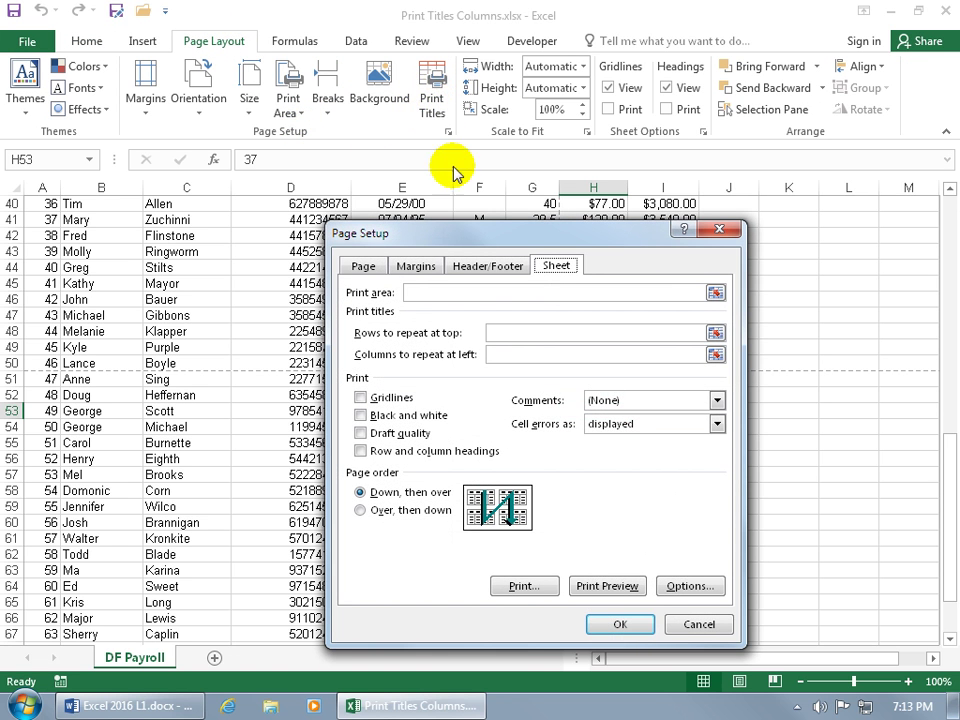
{"action": "left_click", "coordinate": [505, 331]}
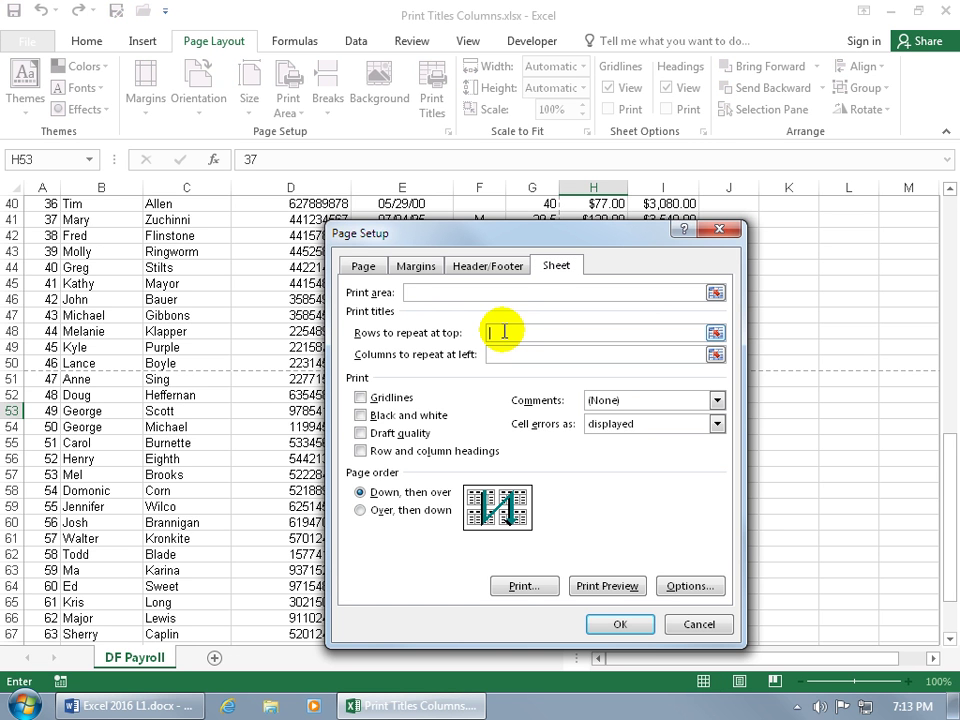
{"action": "left_click", "coordinate": [716, 332]}
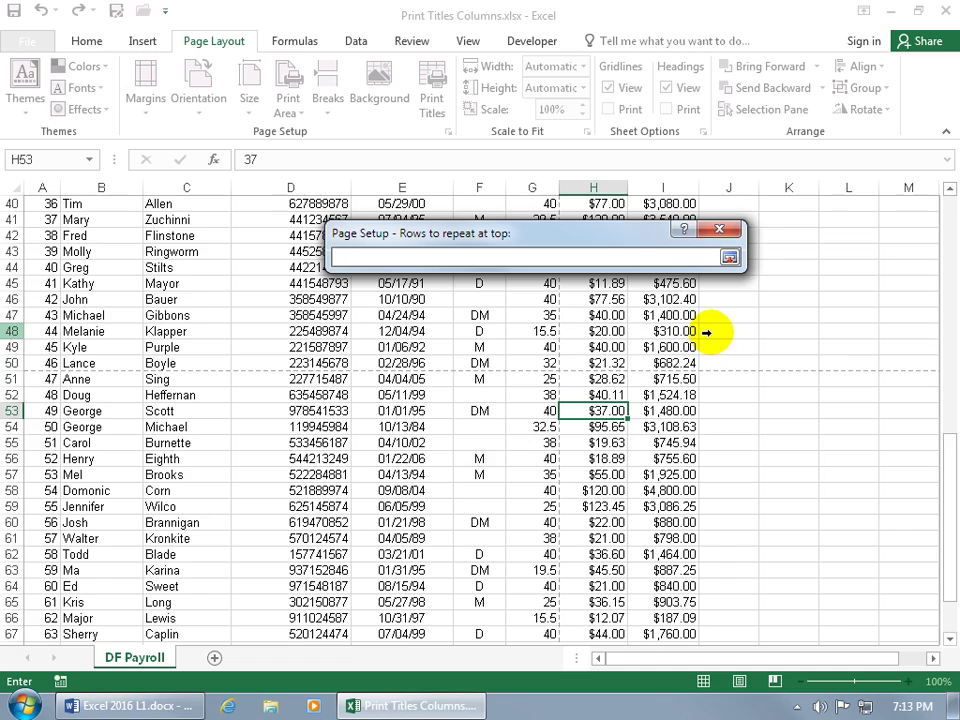
{"action": "left_click_drag", "start_coordinate": [949, 456], "coordinate": [951, 200]}
{"action": "left_click", "coordinate": [186, 262]}
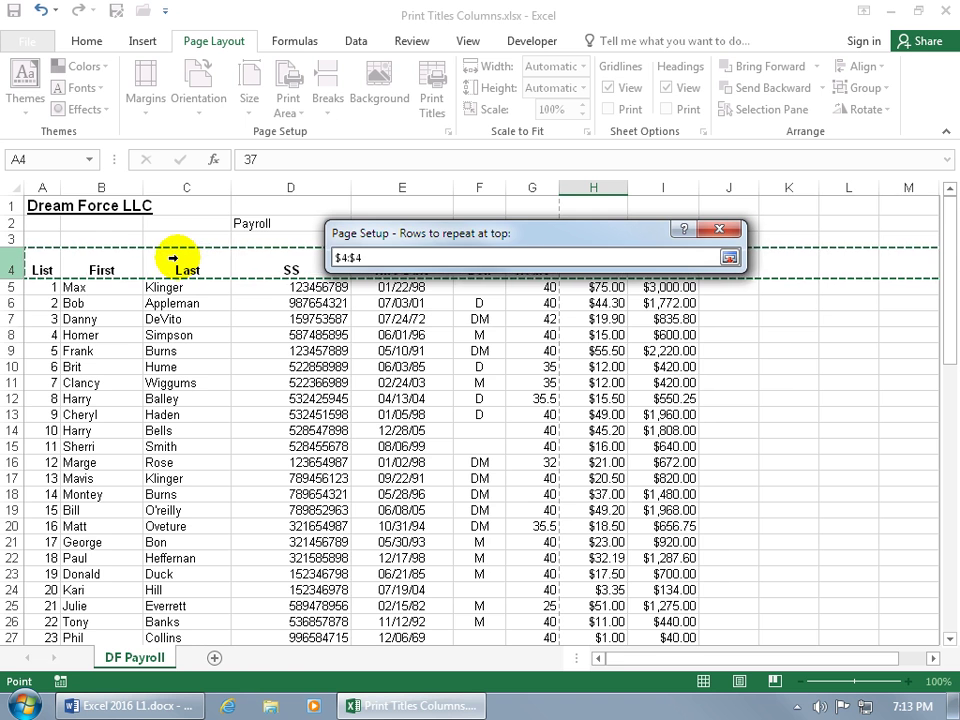
{"action": "key", "text": "Return"}
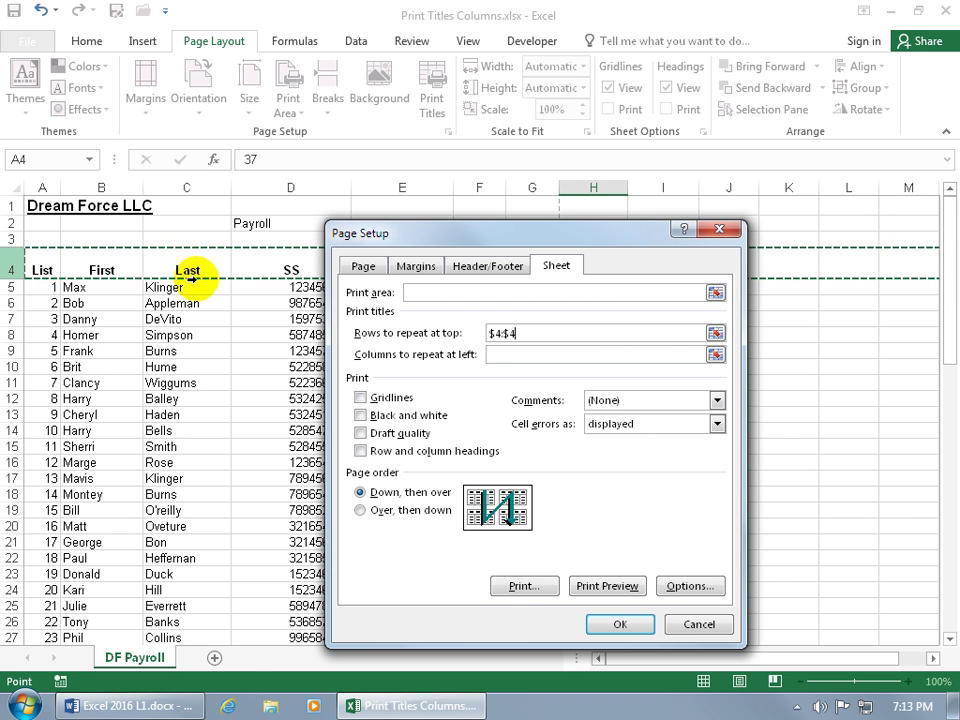
{"action": "left_click", "coordinate": [505, 354]}
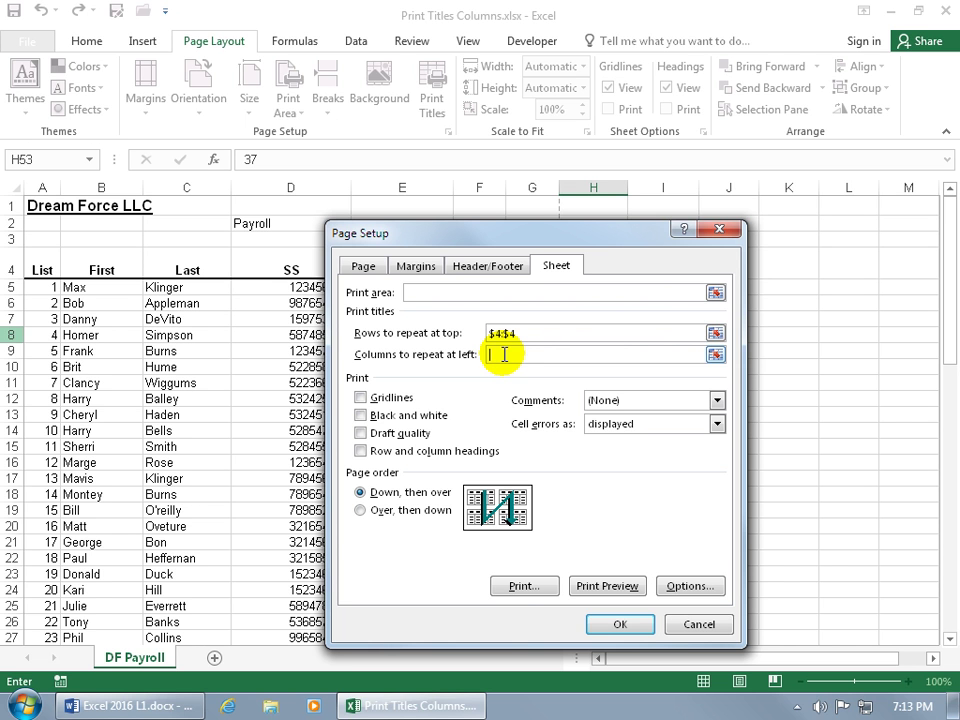
{"action": "left_click", "coordinate": [715, 354]}
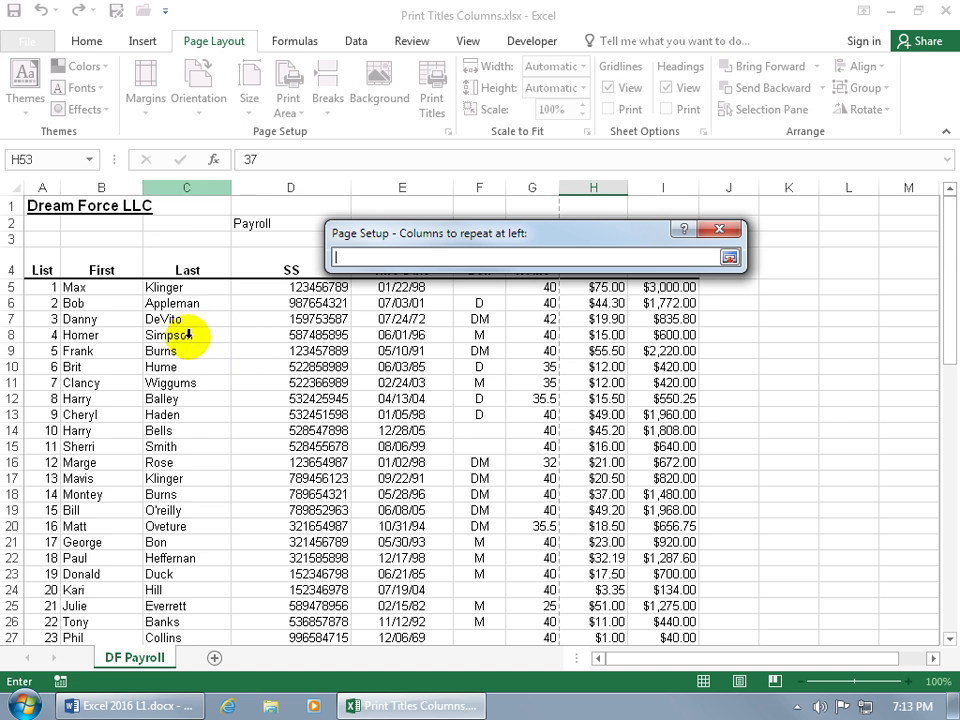
Step: Set columns $B:$C to repeat at left and open the print preview
{"action": "left_click_drag", "start_coordinate": [82, 278], "coordinate": [172, 275]}
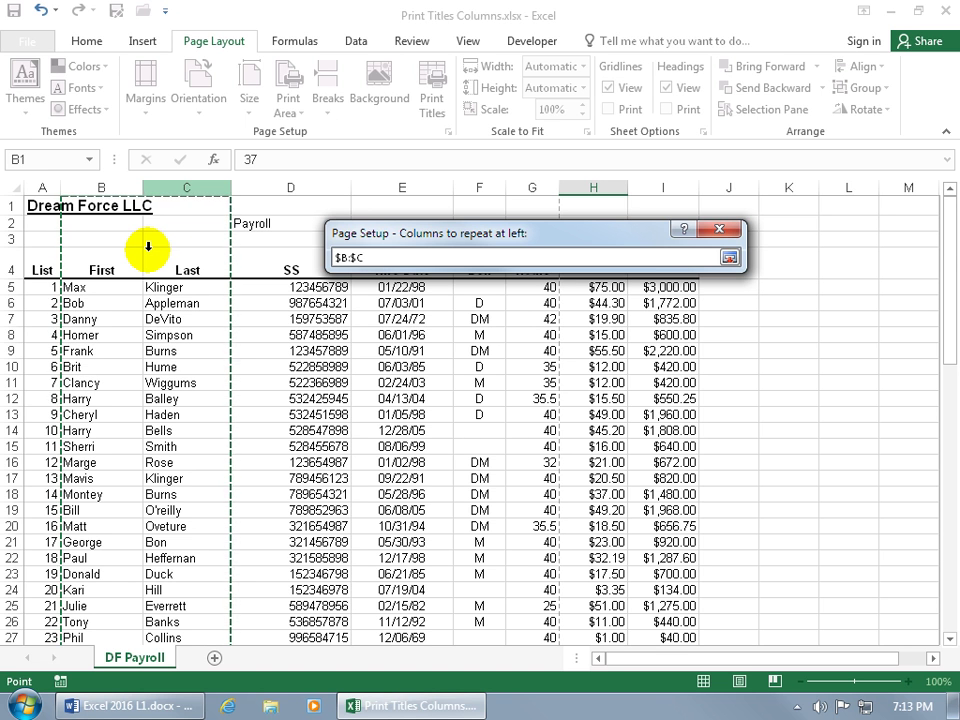
{"action": "key", "text": "Return"}
{"action": "left_click", "coordinate": [593, 584]}
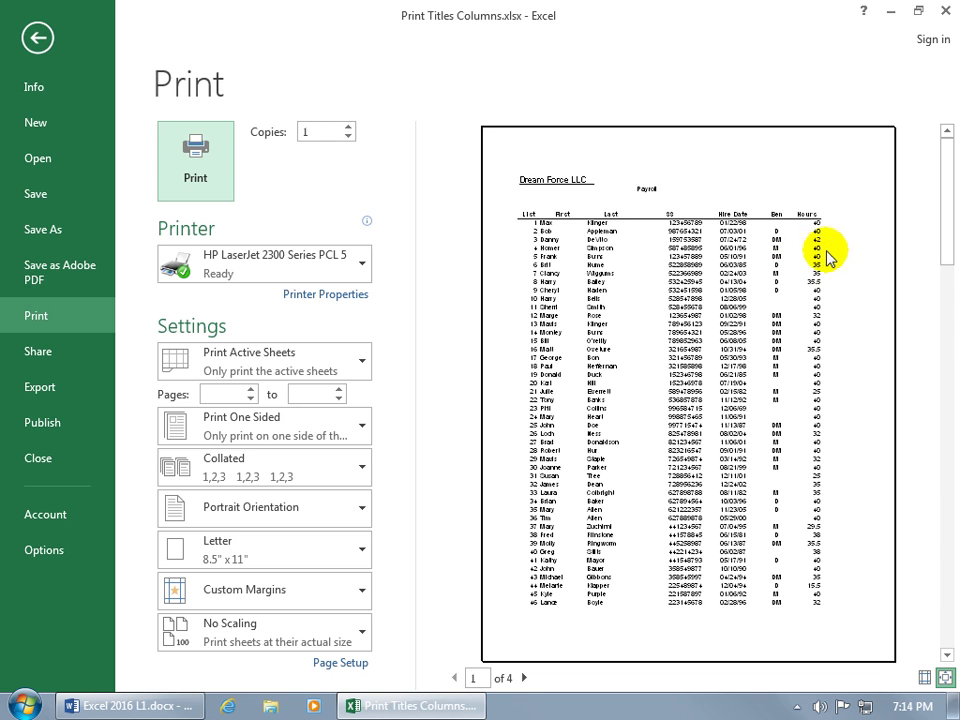
Step: Check preview pages 2–4, zoomed to page, for repeated headings and name columns, then reopen Page Setup
{"action": "left_click", "coordinate": [524, 678]}
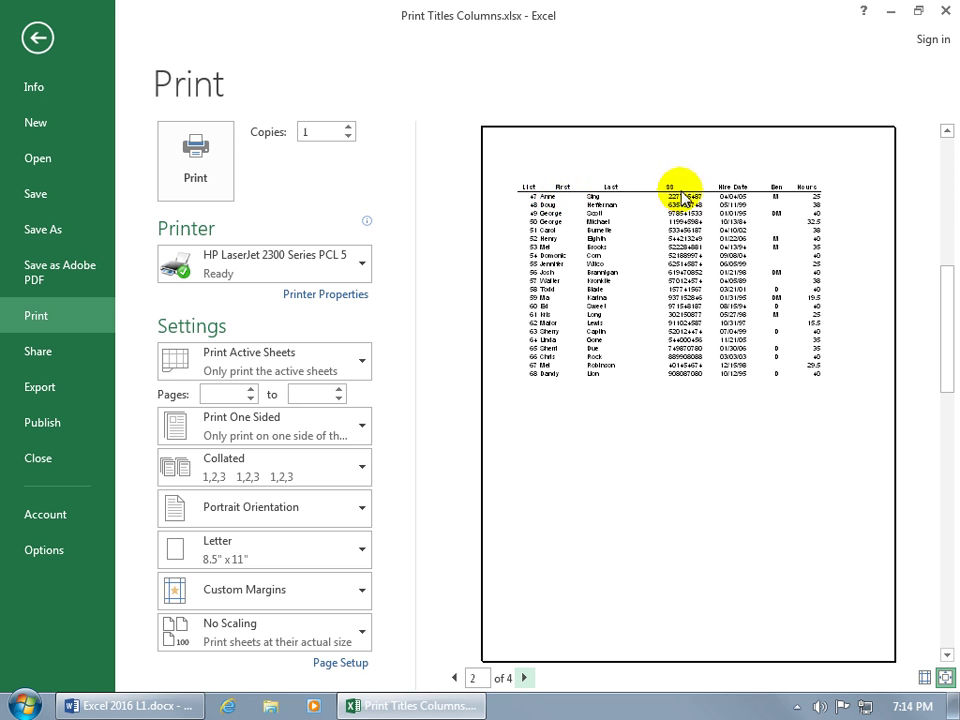
{"action": "left_click", "coordinate": [524, 678]}
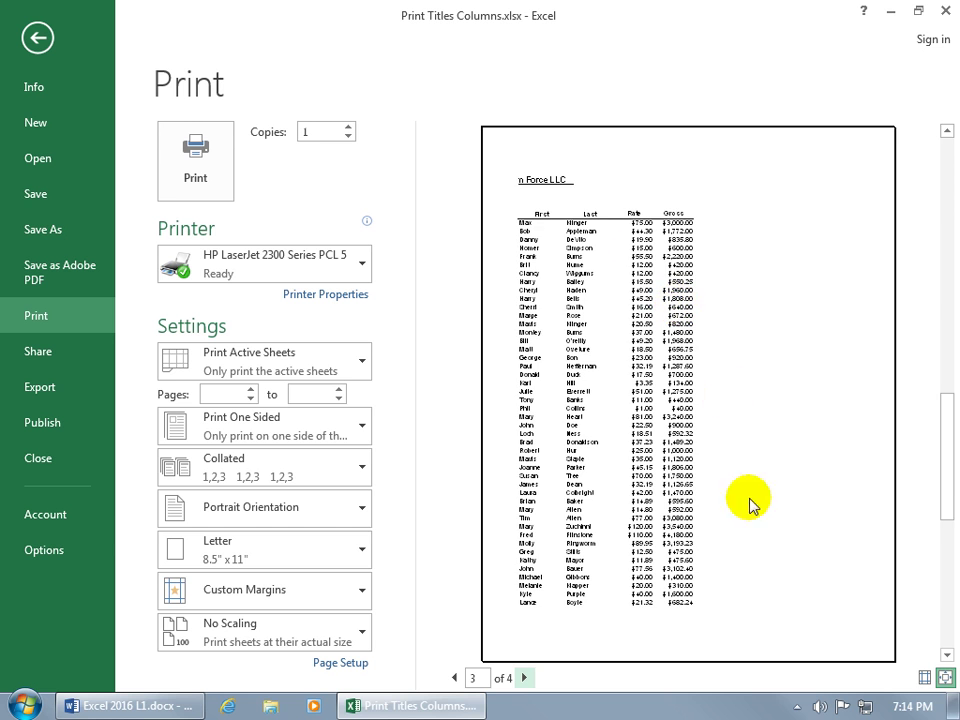
{"action": "left_click", "coordinate": [945, 678]}
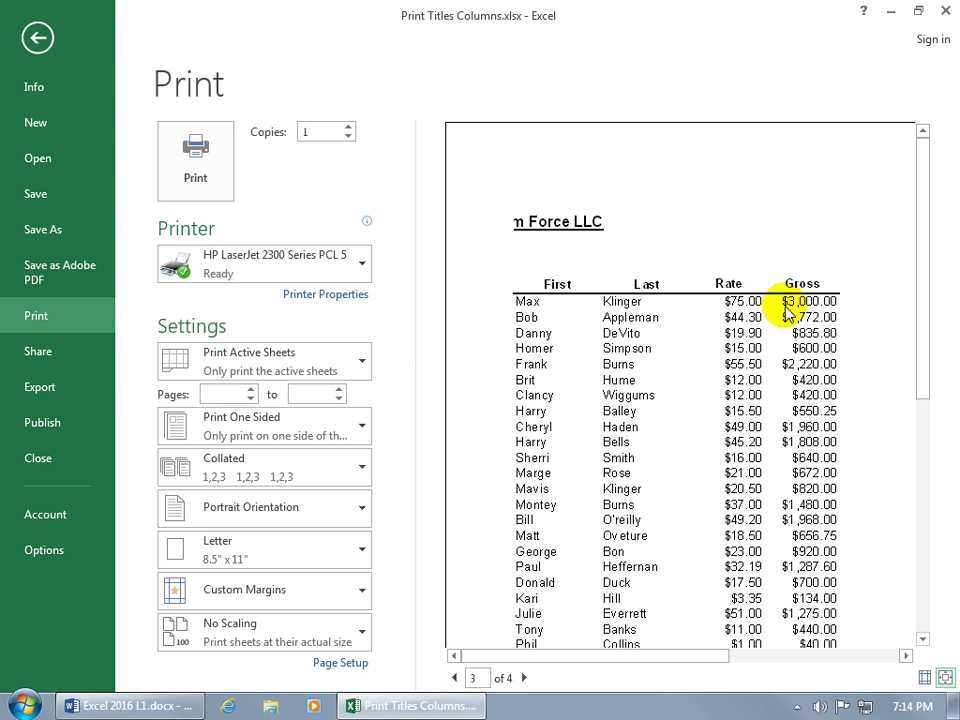
{"action": "left_click", "coordinate": [524, 678]}
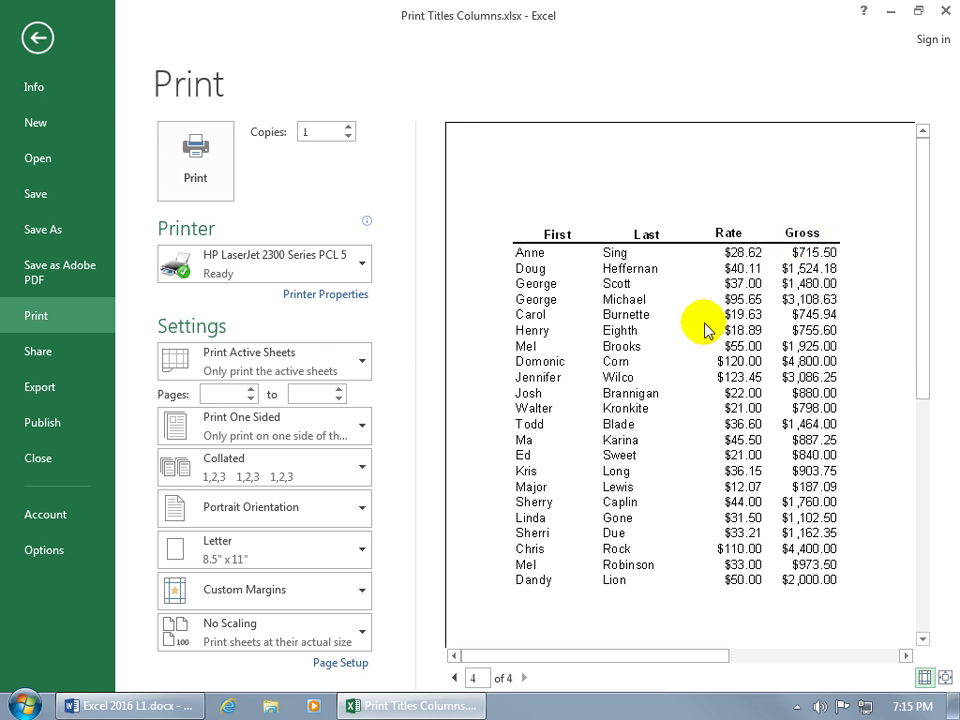
{"action": "left_click", "coordinate": [348, 664]}
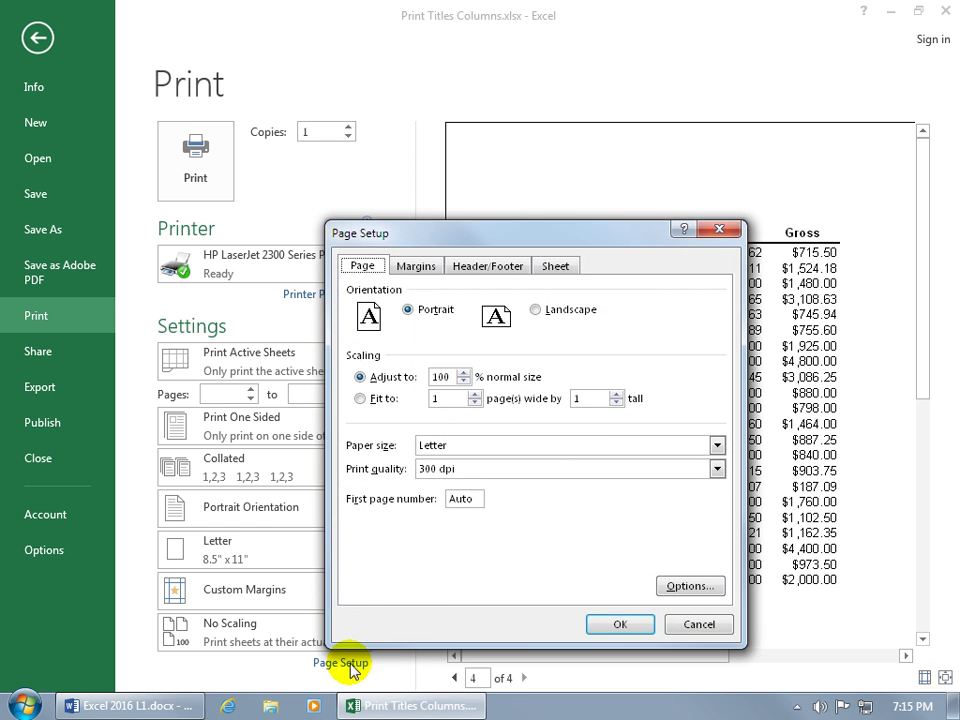
Step: Review the Sheet print titles: rows $4:$4 repeat at top and columns $B:$C at left
{"action": "left_click", "coordinate": [560, 268]}
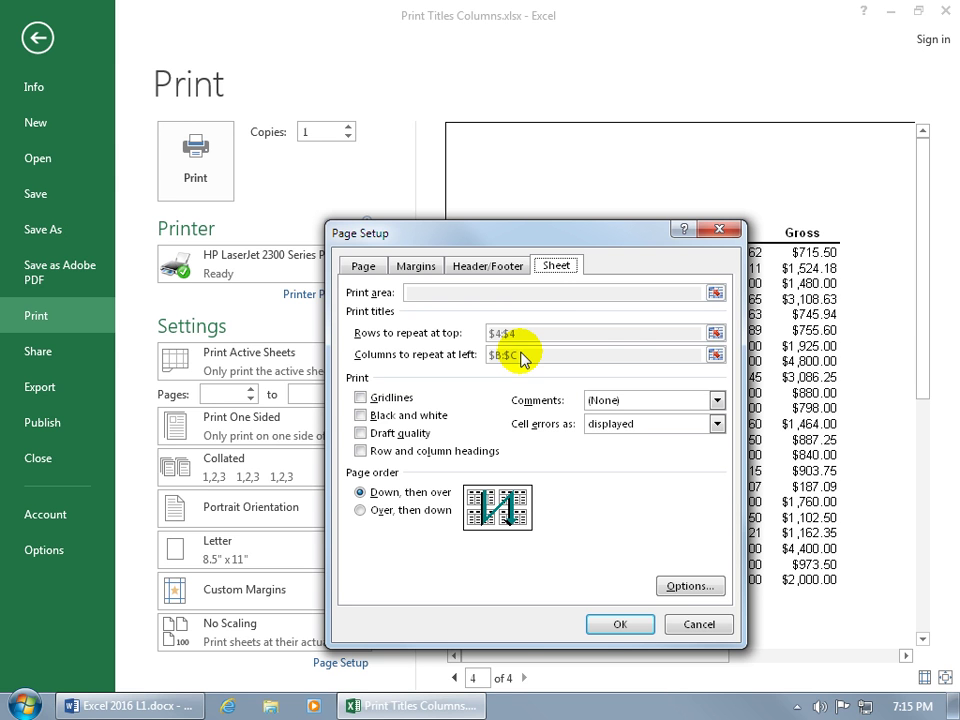
{"action": "left_click", "coordinate": [714, 333]}
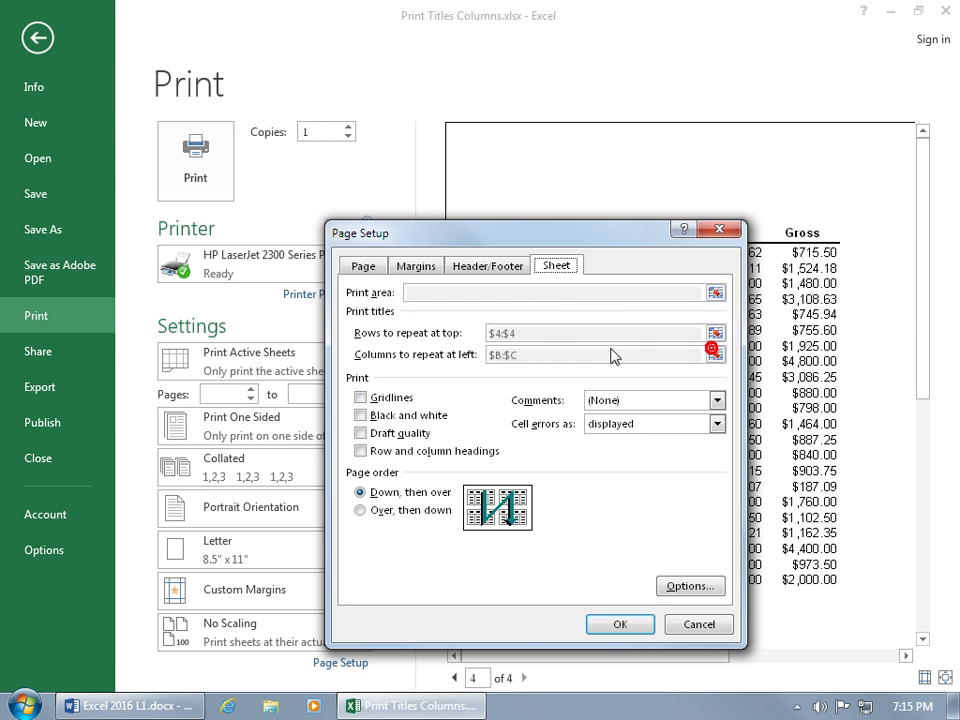